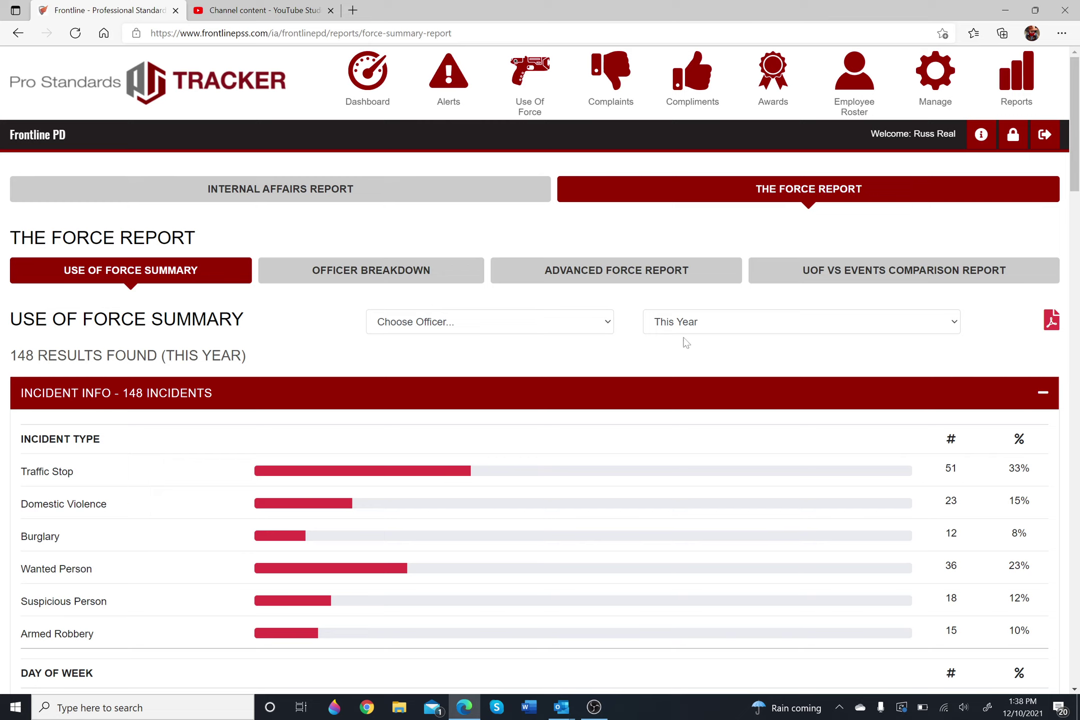
pyautogui.click(590, 325)
pyautogui.click(307, 321)
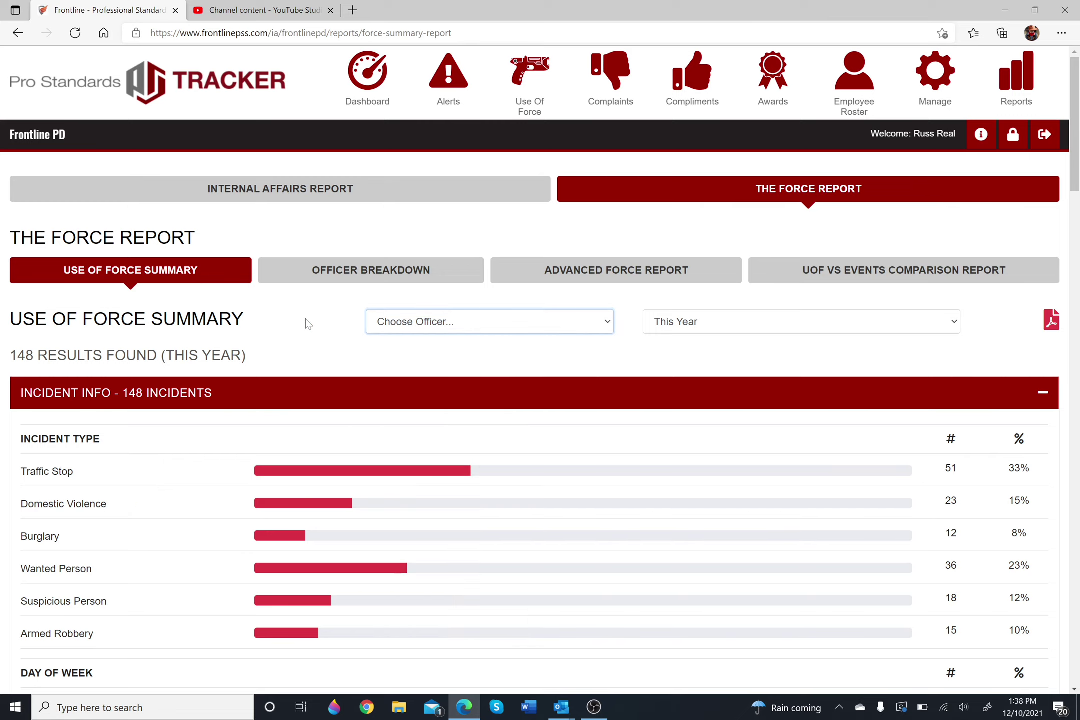
pyautogui.click(746, 324)
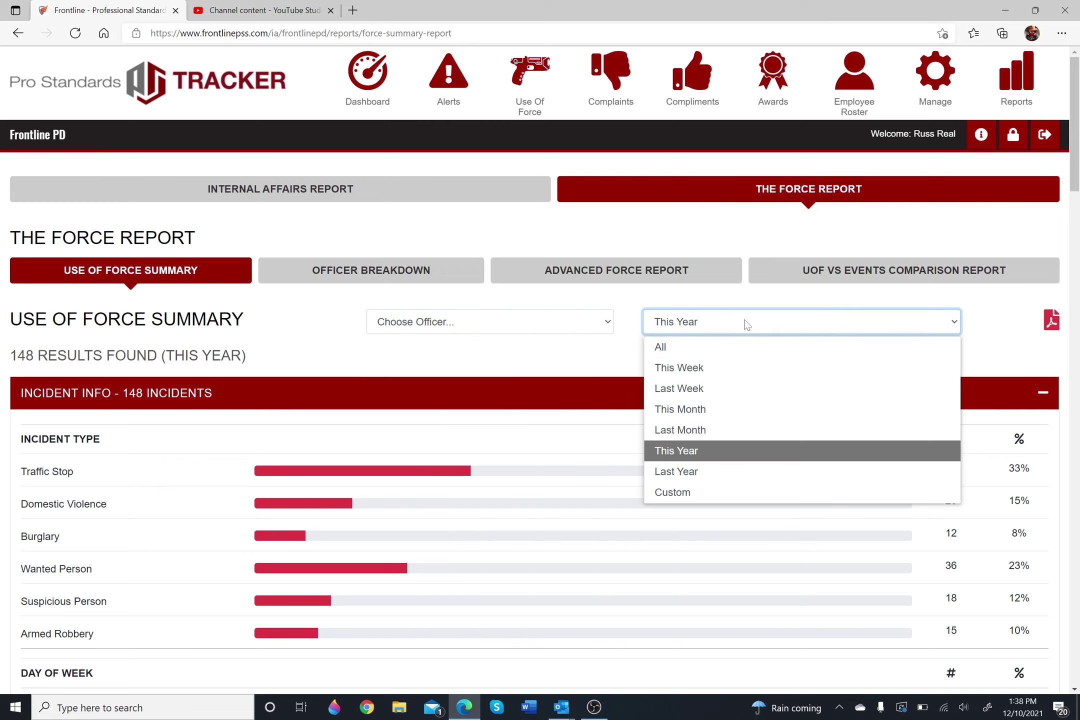
pyautogui.click(587, 379)
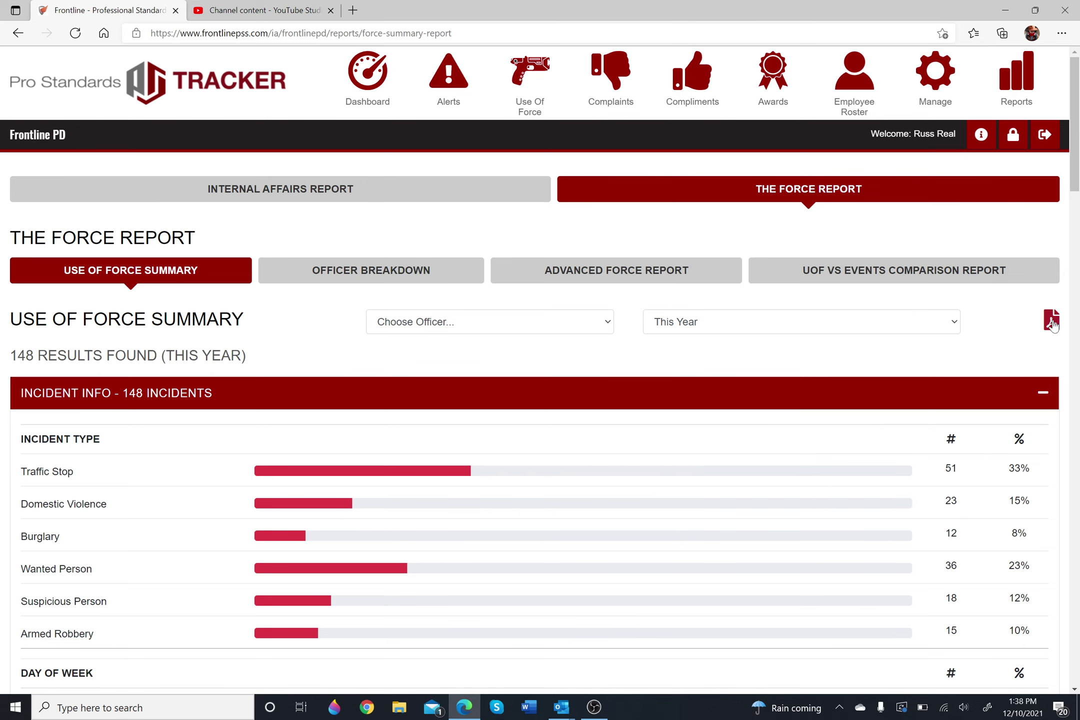
# Step: Show the Officer Breakdown of the Force Report for the period This Year
pyautogui.click(382, 274)
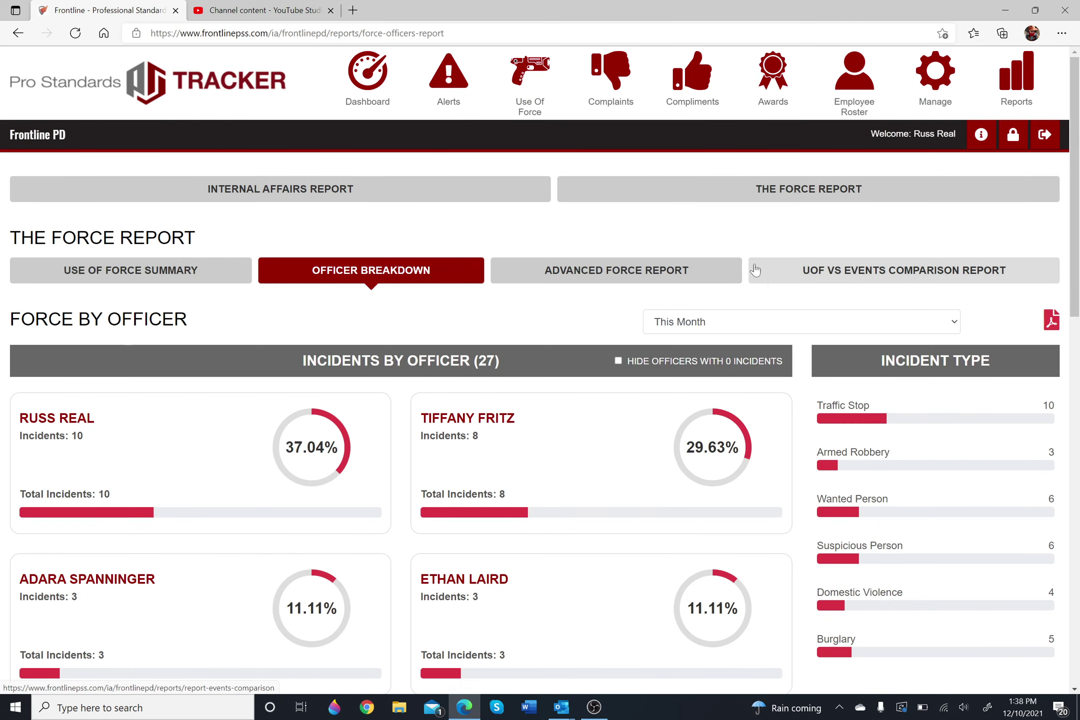
pyautogui.click(761, 319)
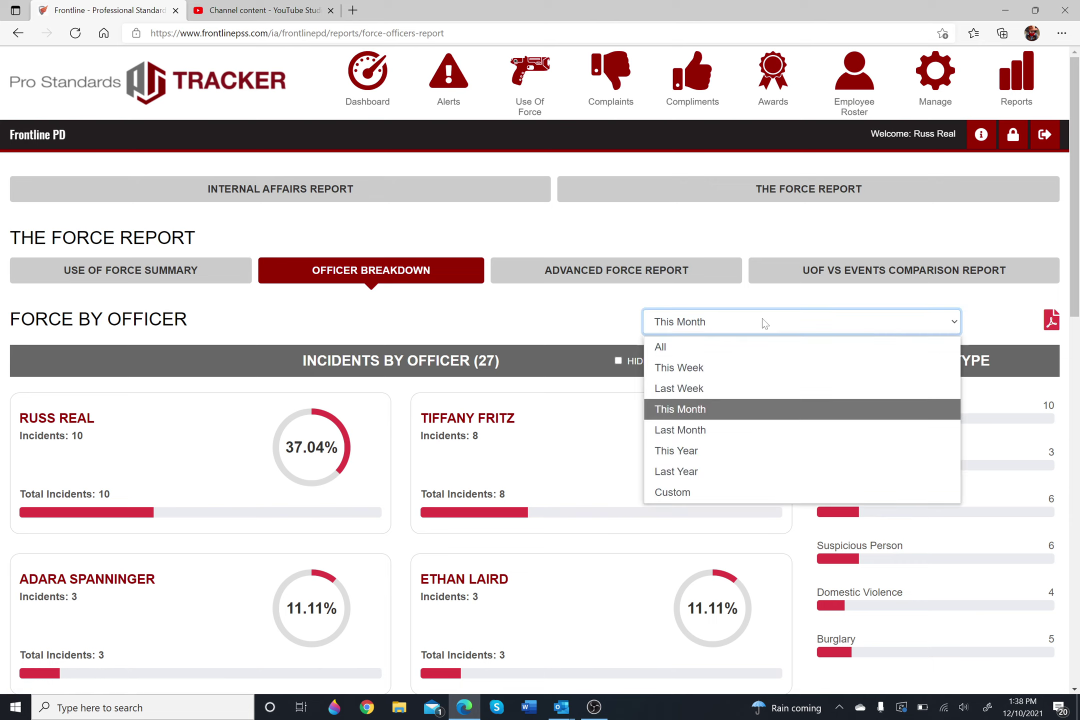
pyautogui.click(725, 449)
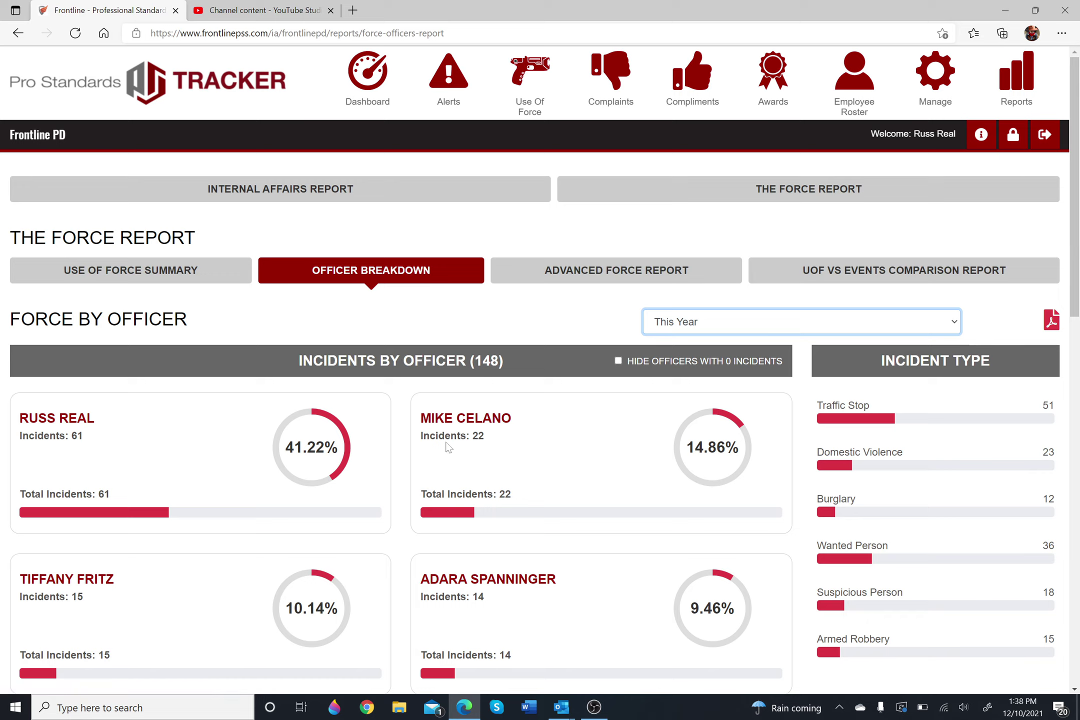
pyautogui.click(737, 326)
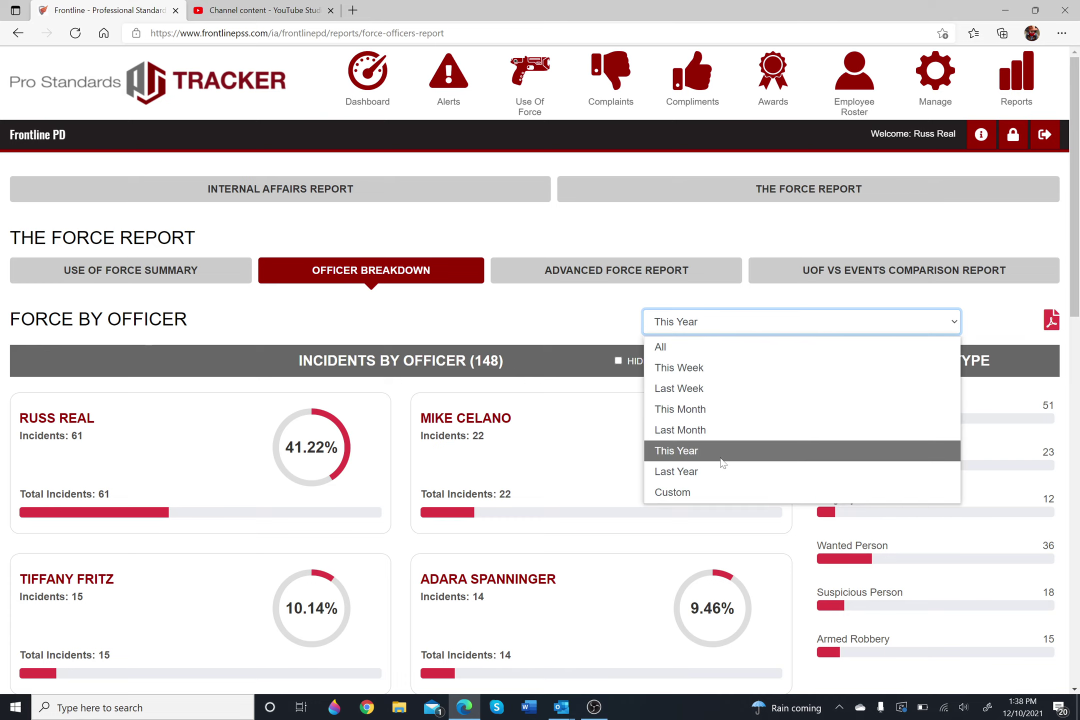
pyautogui.click(578, 336)
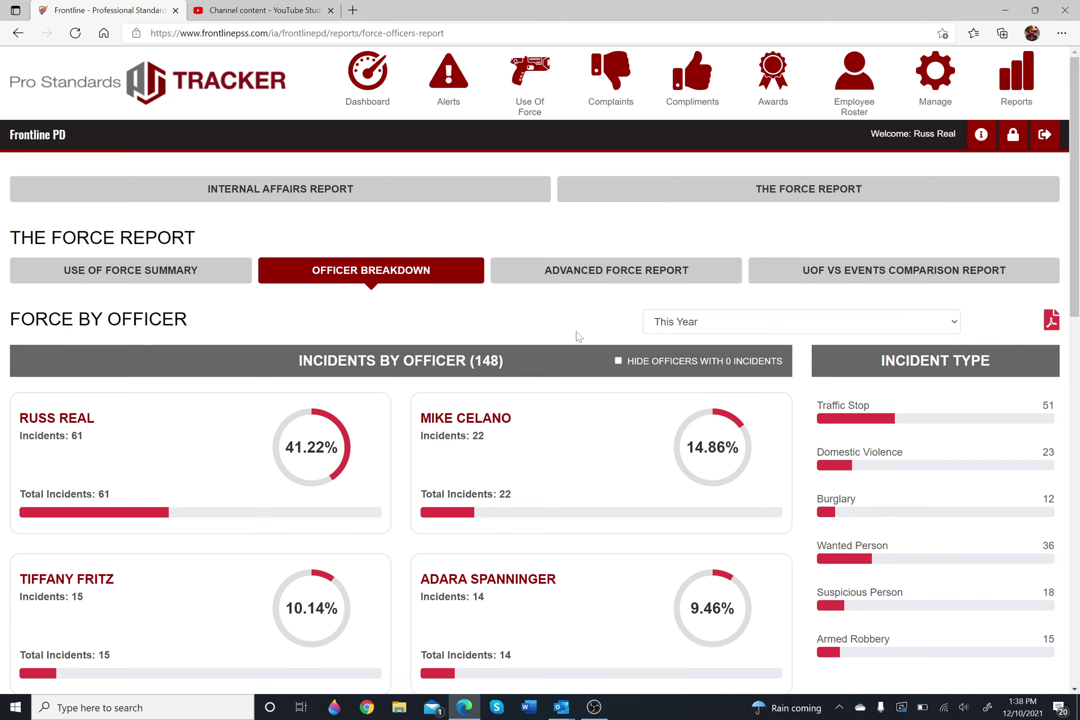
# Step: Examine the charts for incident type and reason for defensive action in the first listed officer's force dashboard, and close it
pyautogui.click(73, 418)
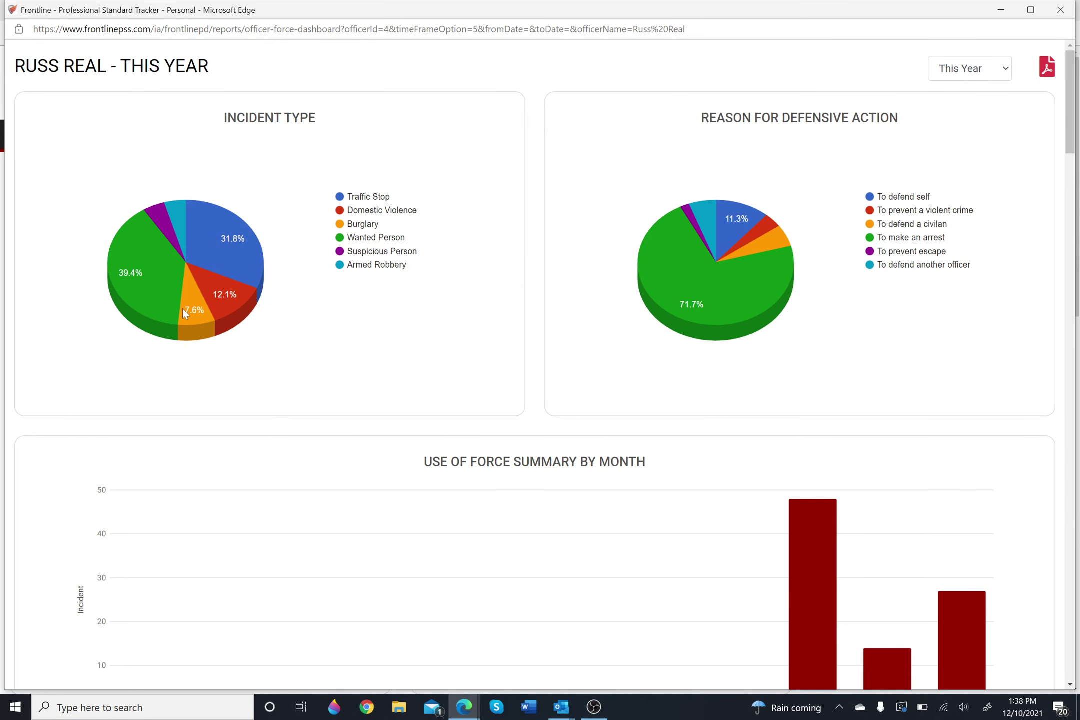
pyautogui.moveTo(236, 264)
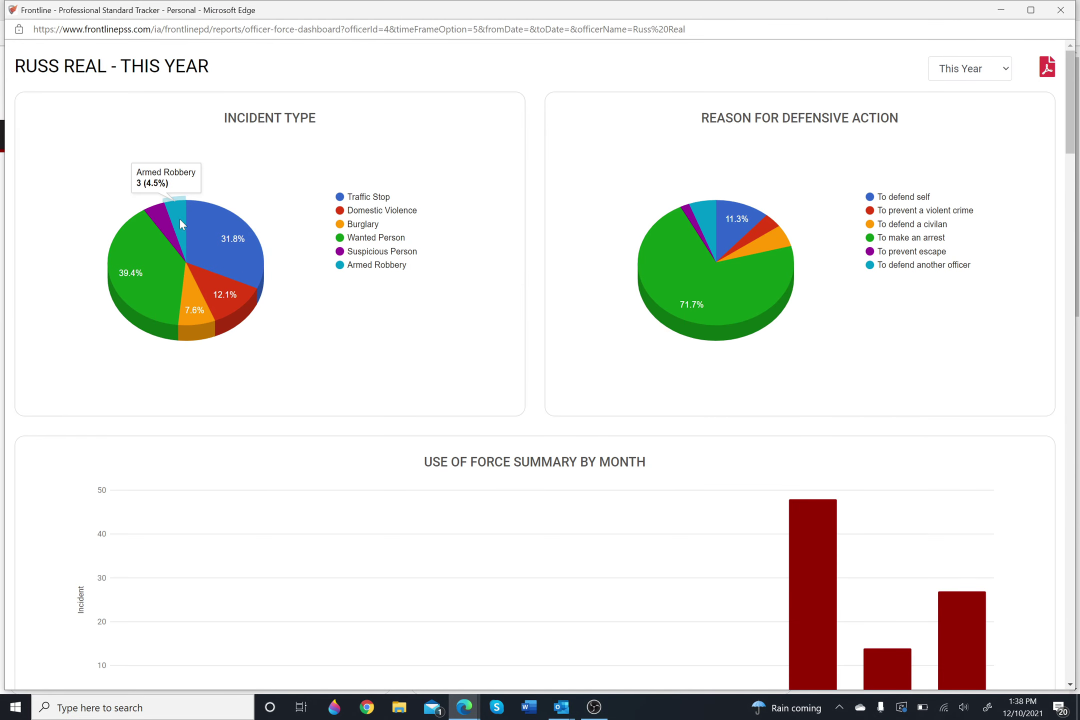
pyautogui.moveTo(150, 244)
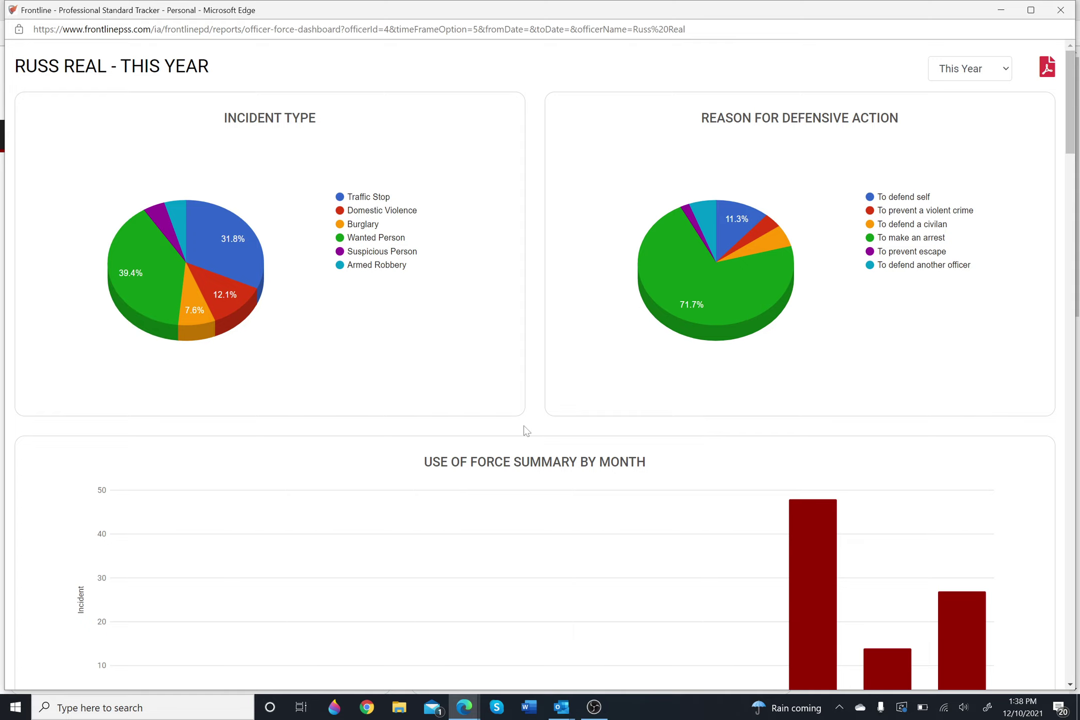
pyautogui.moveTo(758, 321)
pyautogui.moveTo(1075, 158); pyautogui.dragTo(1046, 145)
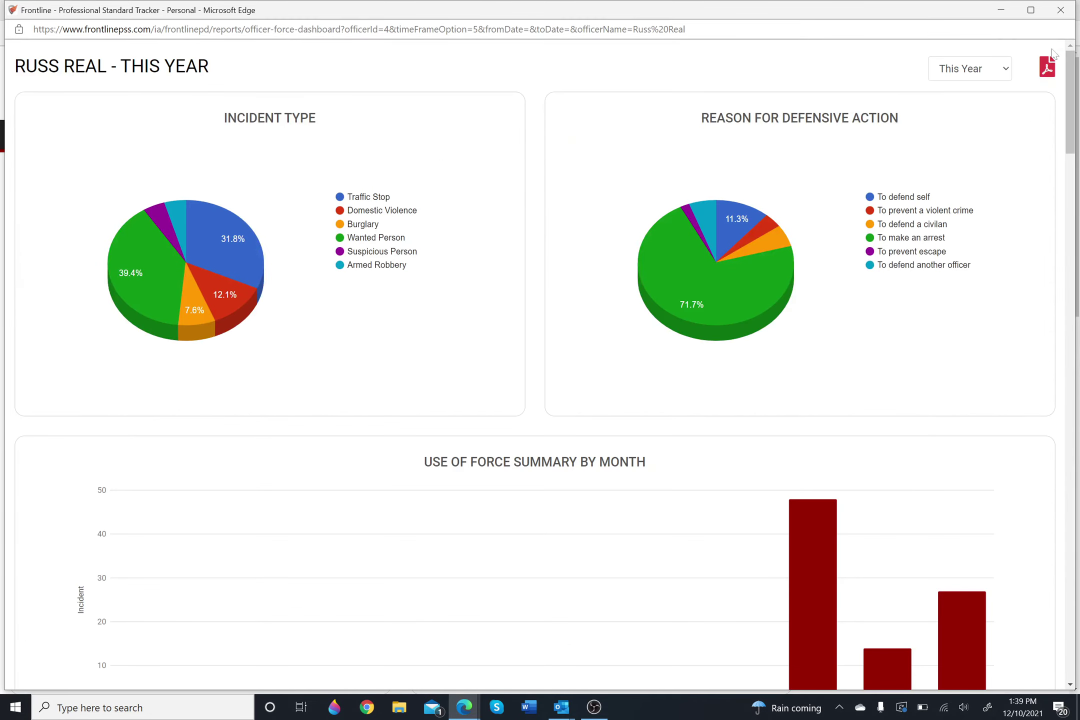
pyautogui.click(1060, 10)
# Step: In the Advanced Force Report's advanced filters, set the officer's sex to Male and race to White
pyautogui.click(612, 280)
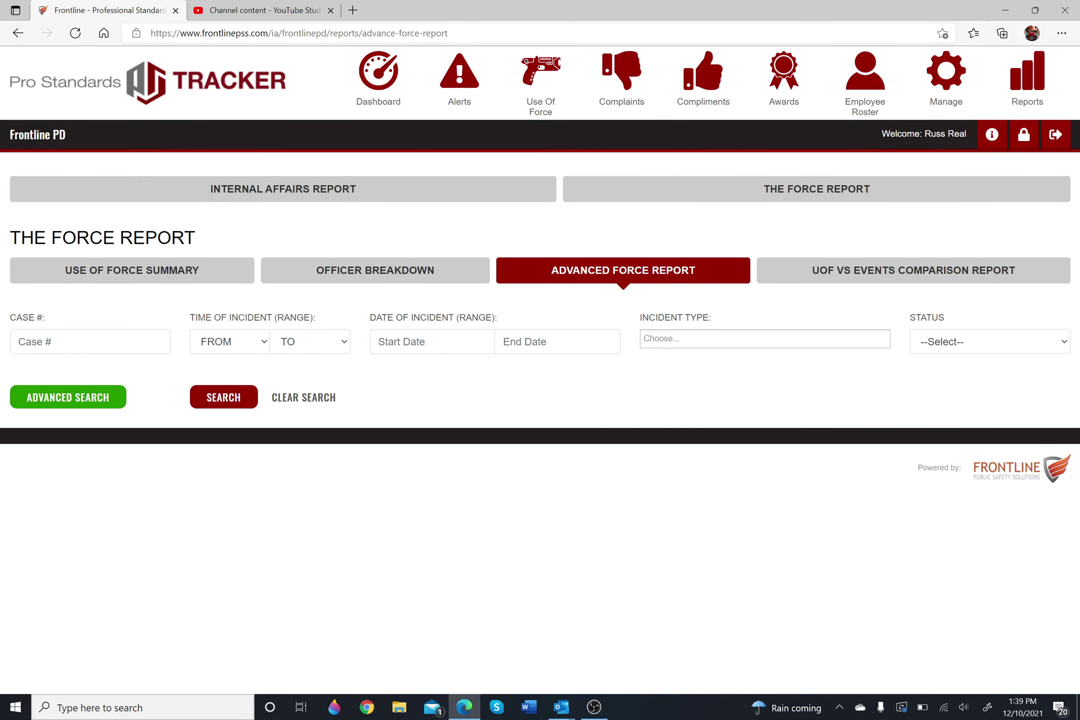
pyautogui.click(62, 396)
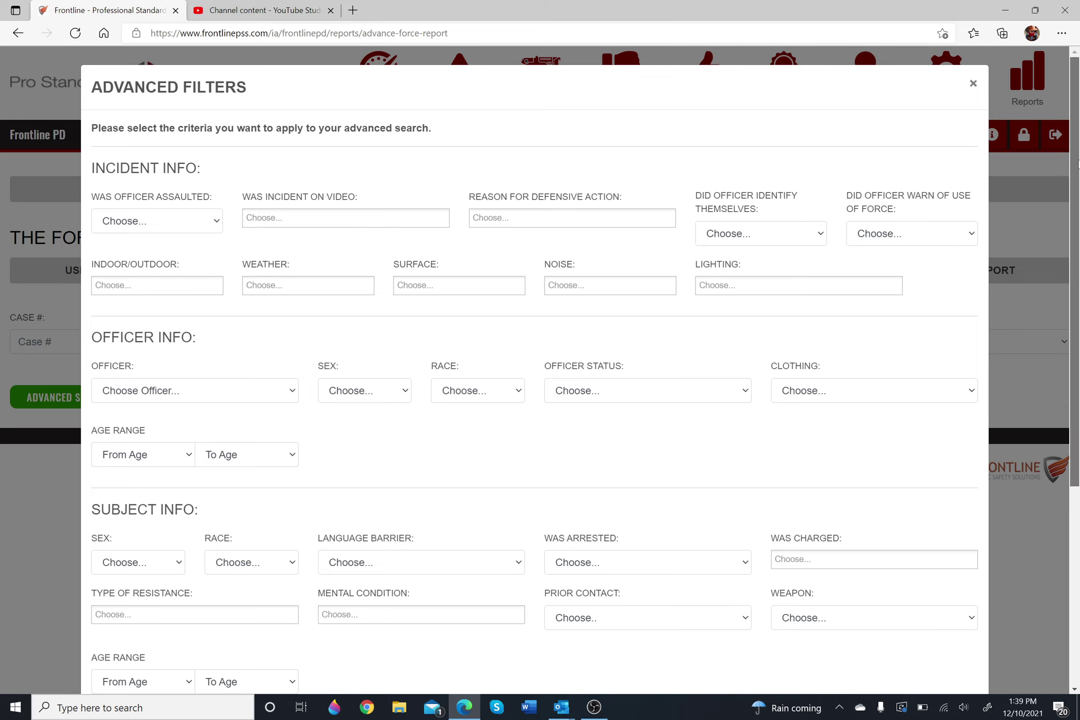
pyautogui.scroll(-2, 814, 214)
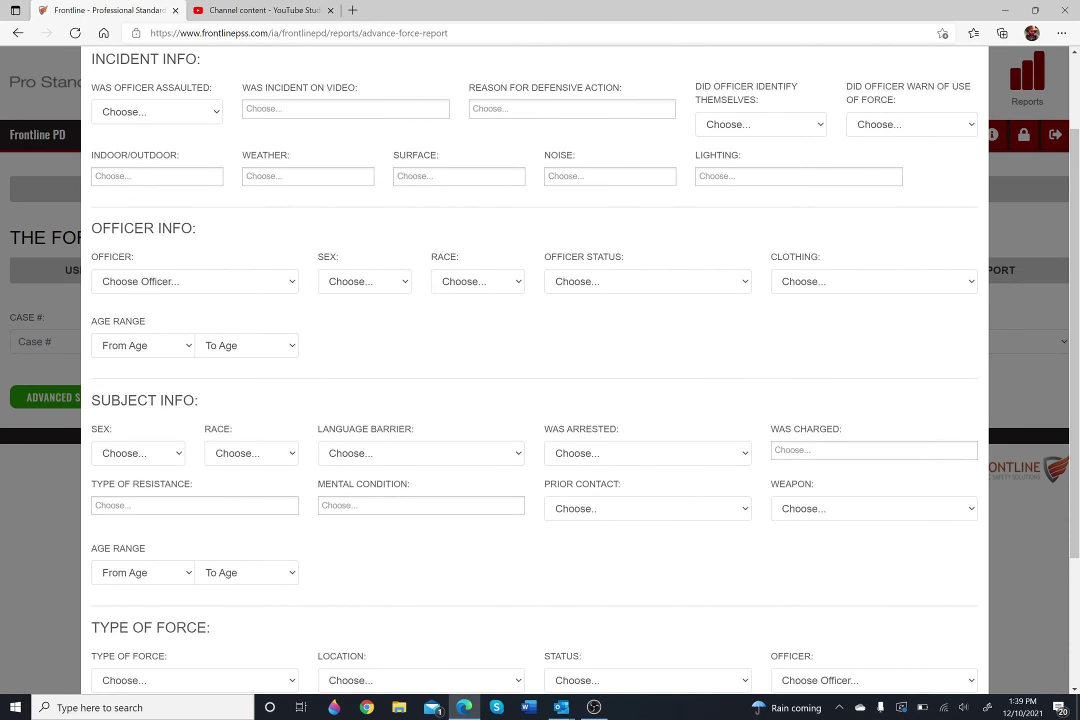
pyautogui.click(369, 280)
pyautogui.click(361, 328)
pyautogui.click(478, 282)
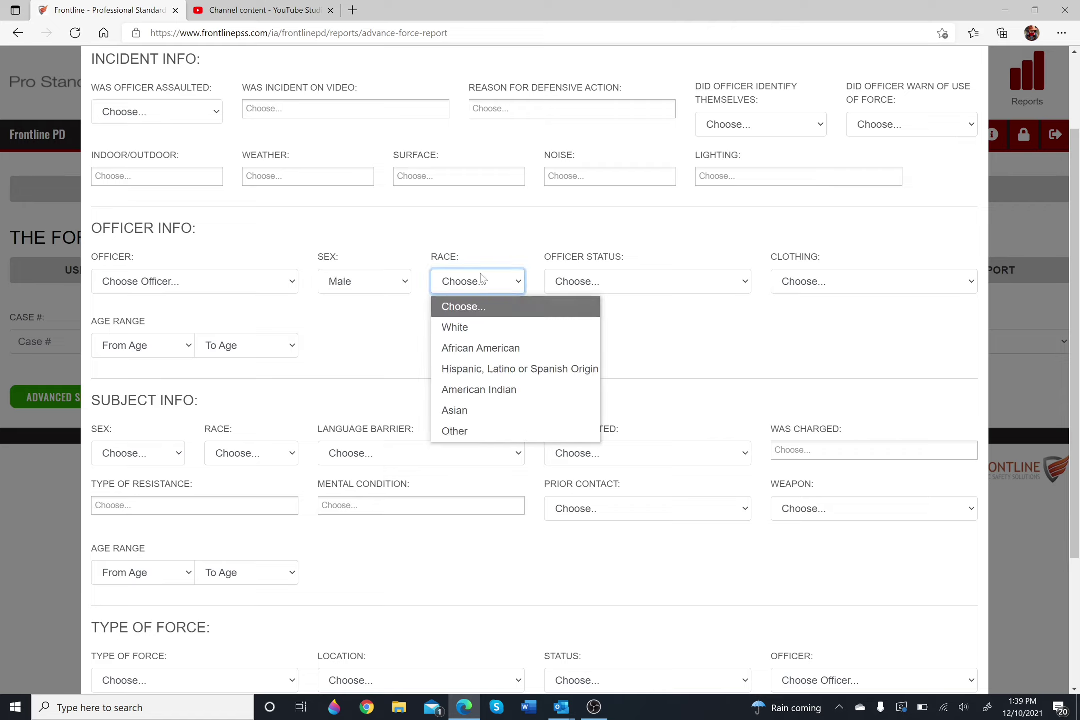
pyautogui.click(477, 330)
# Step: Set the subject's sex to Male and race to African American, and apply the filters to list the matching incidents
pyautogui.click(137, 459)
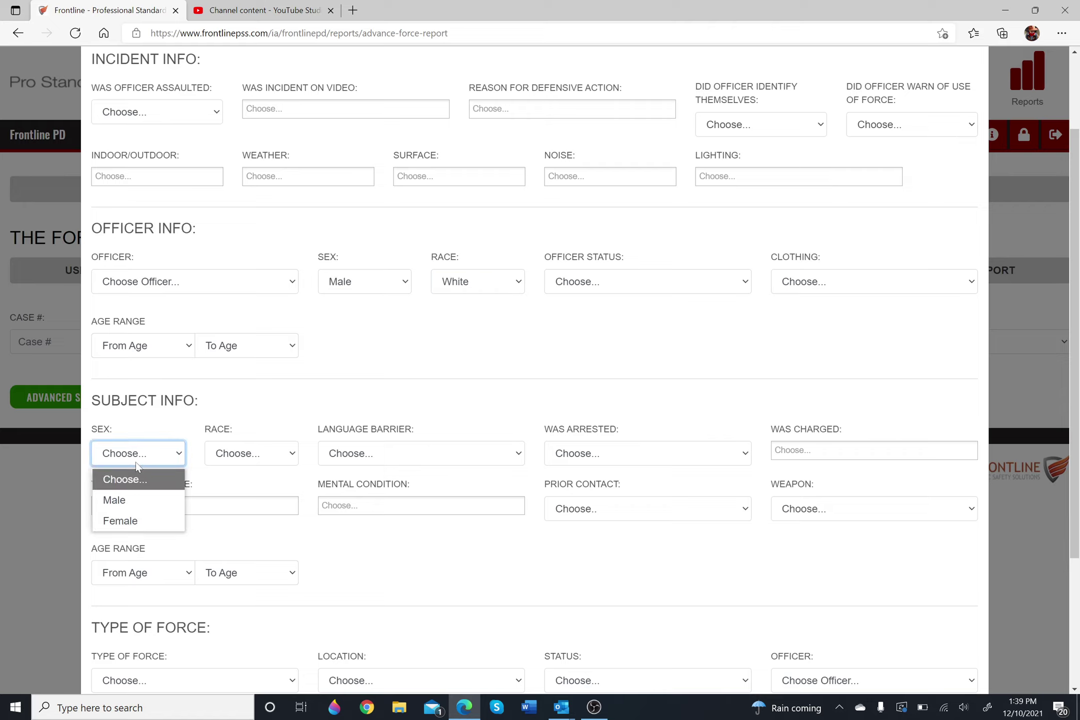
pyautogui.click(134, 497)
pyautogui.click(251, 459)
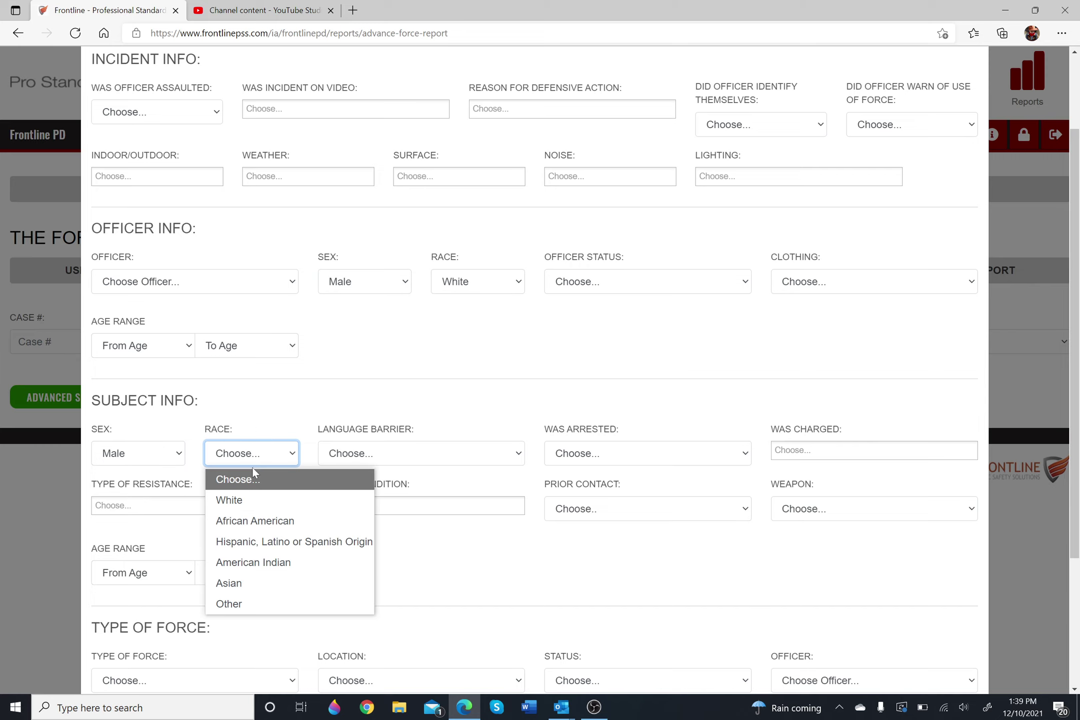
pyautogui.click(254, 520)
pyautogui.moveTo(1072, 345); pyautogui.dragTo(1071, 471)
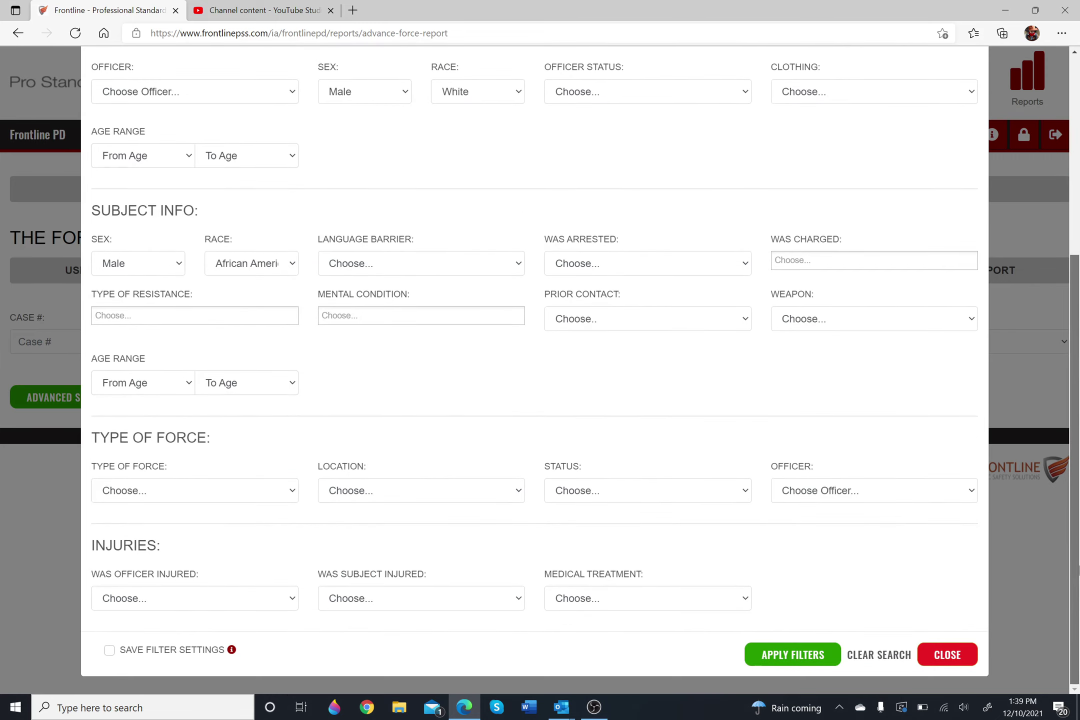
pyautogui.click(809, 656)
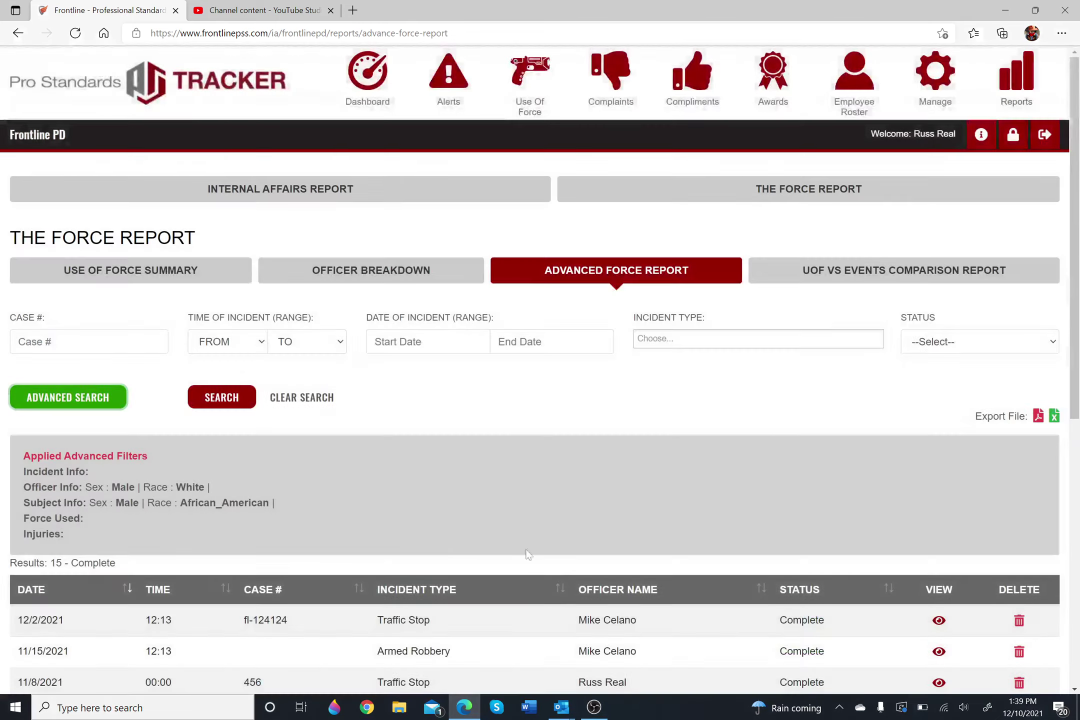
pyautogui.moveTo(120, 570); pyautogui.dragTo(8, 564)
pyautogui.scroll(-5, 1075, 380)
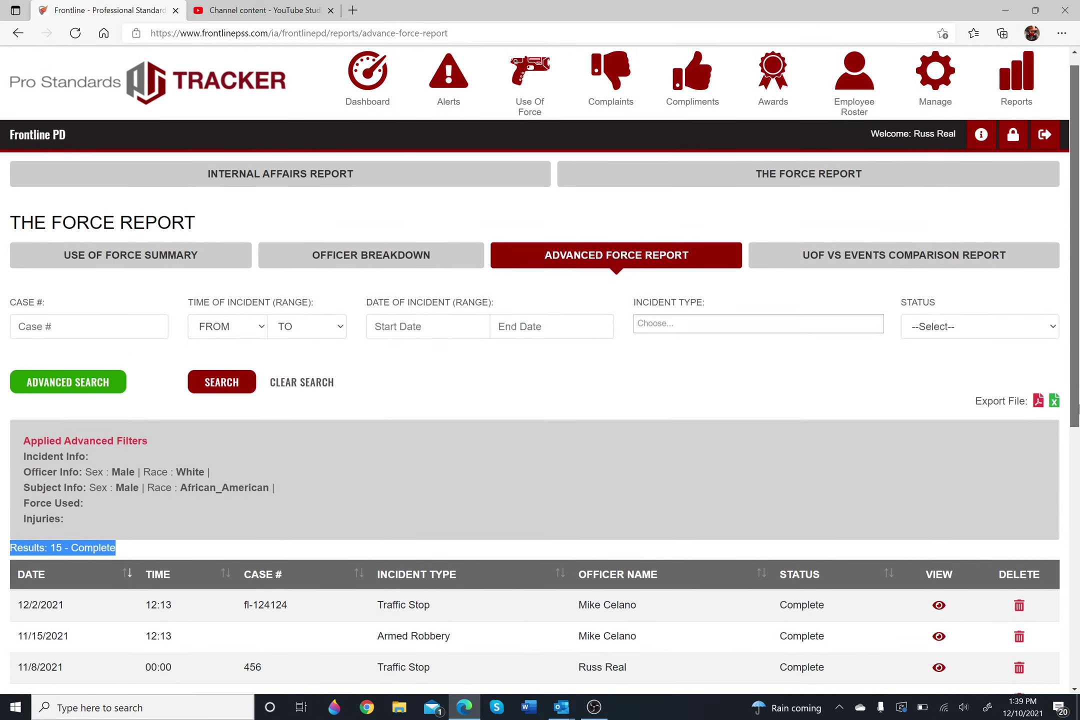
pyautogui.scroll(5, 1068, 430)
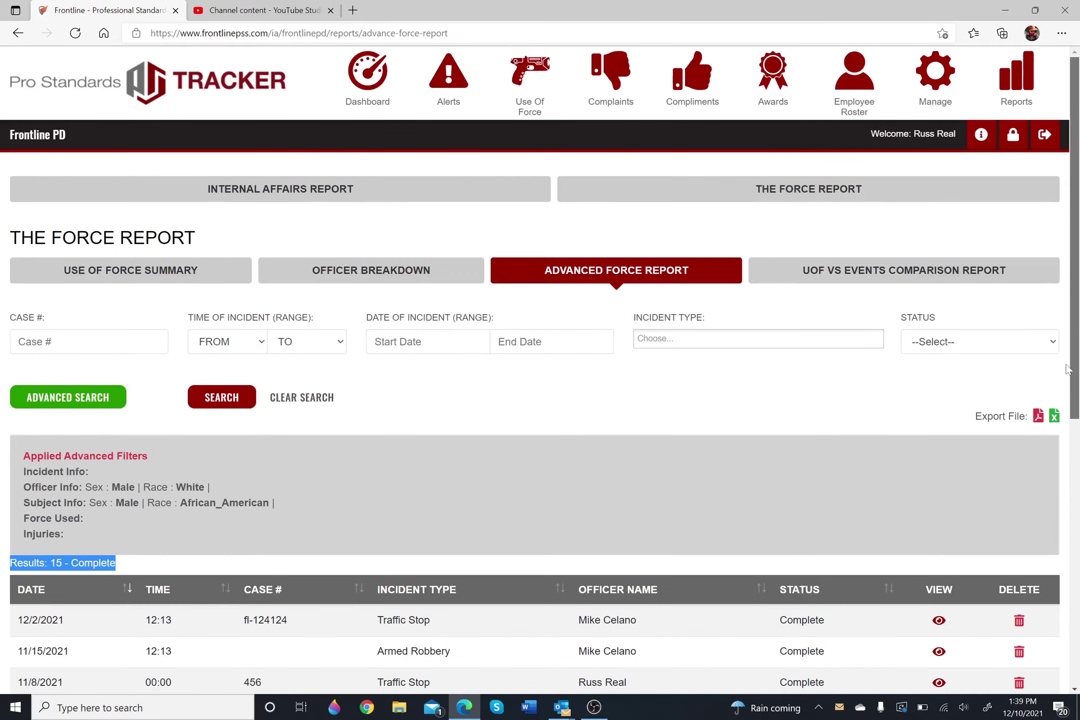
pyautogui.click(82, 393)
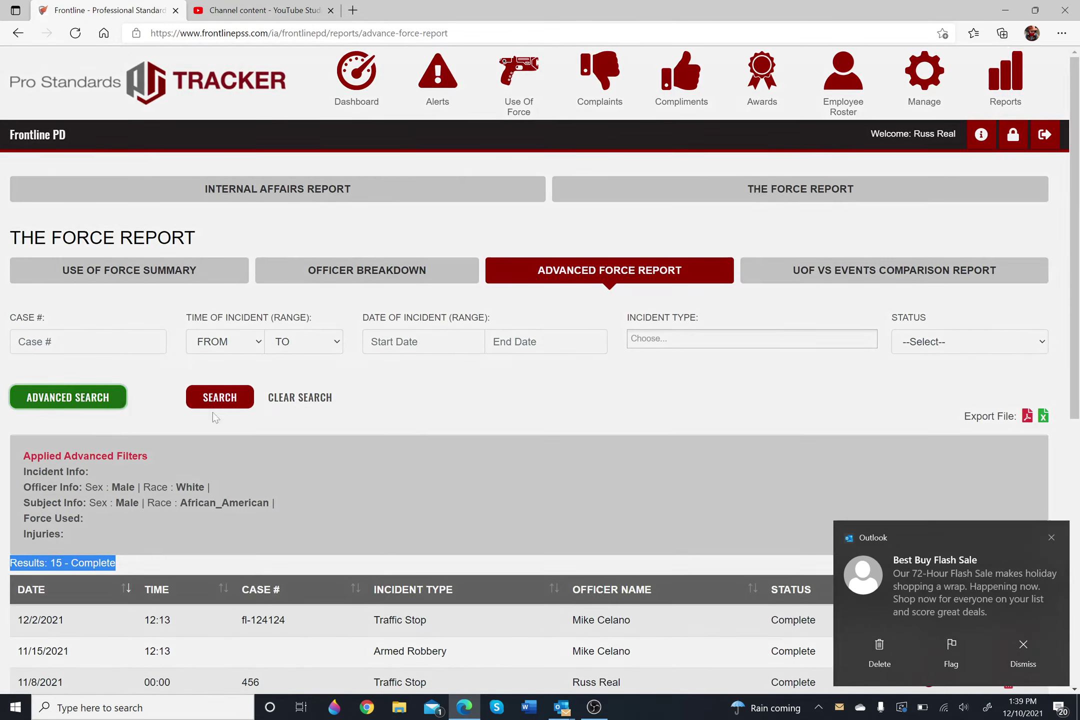
pyautogui.click(1023, 647)
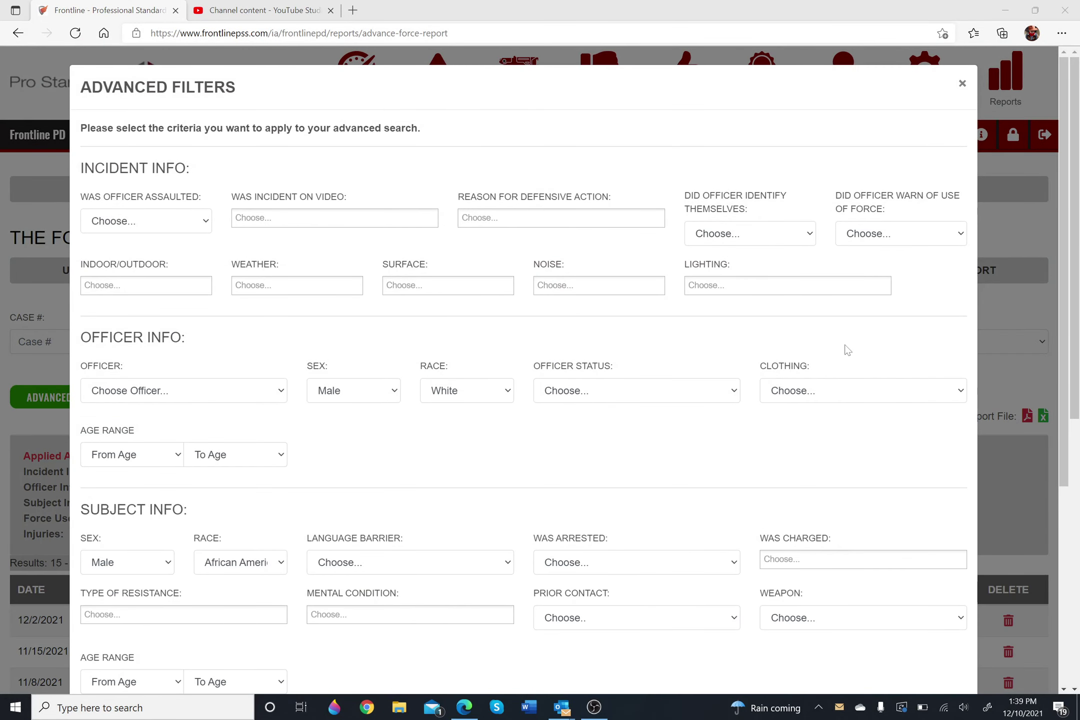
pyautogui.click(1066, 368)
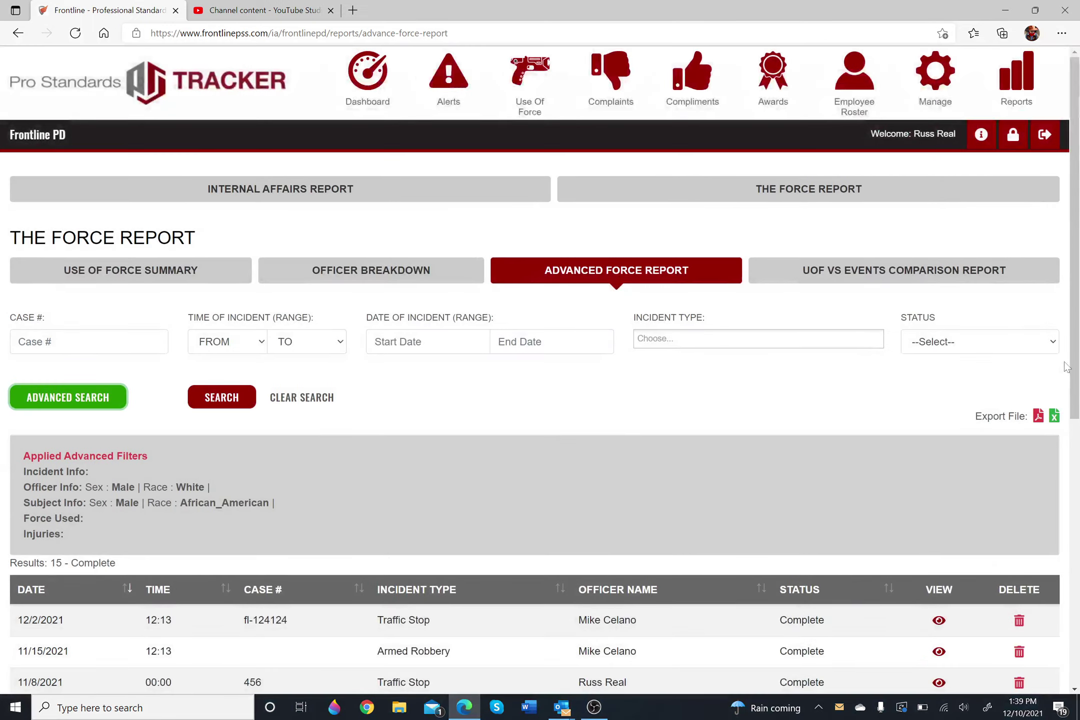
# Step: Add Taser as the type of force in the advanced filters and apply them to the incident list
pyautogui.click(58, 400)
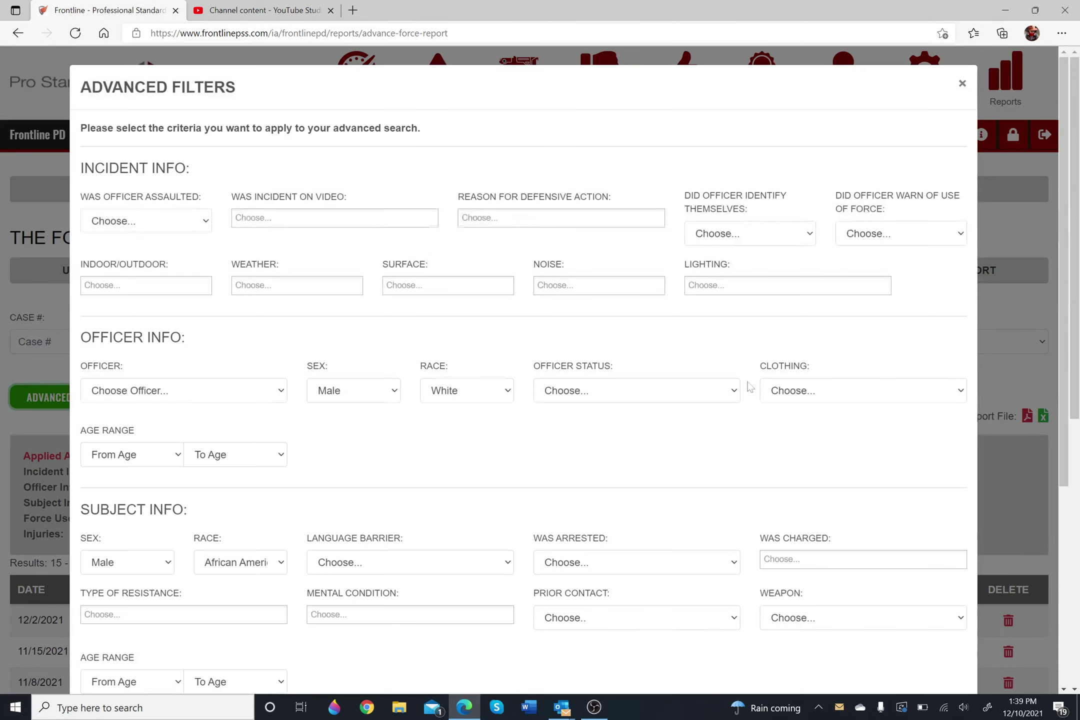
pyautogui.scroll(-5, 1062, 363)
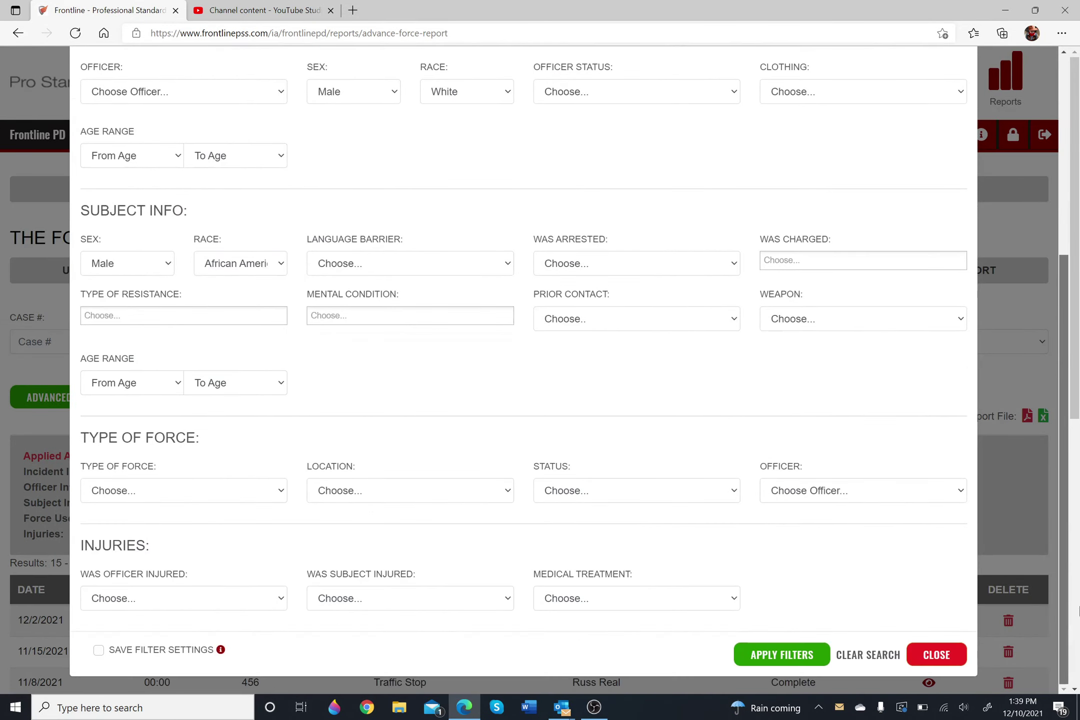
pyautogui.click(260, 492)
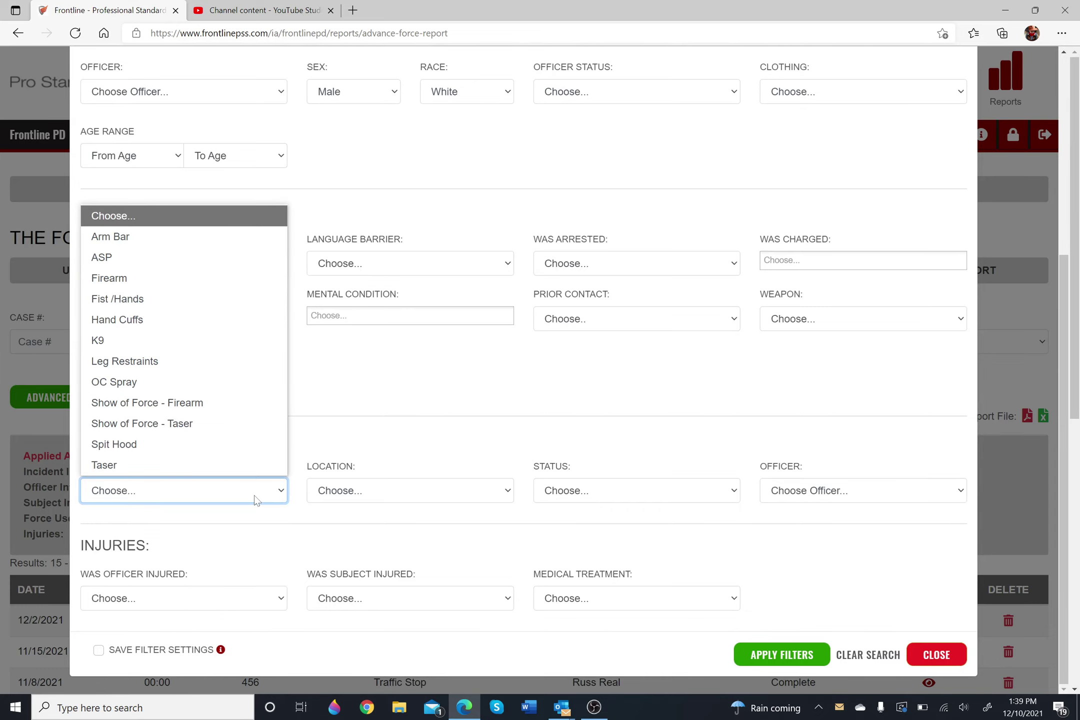
pyautogui.click(245, 471)
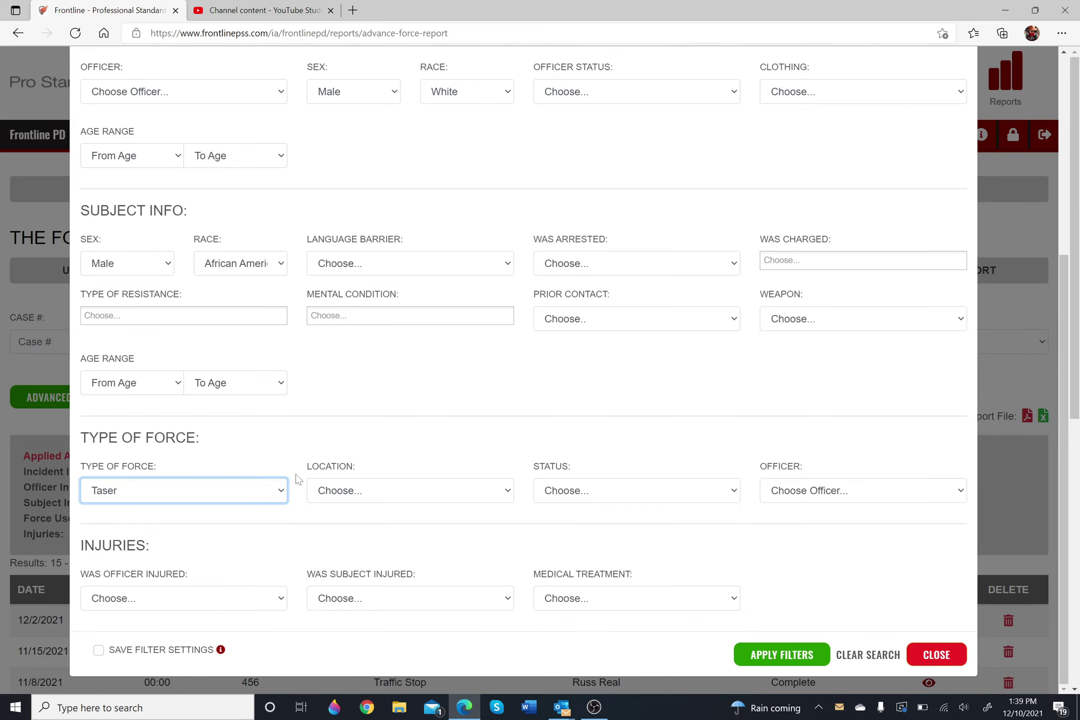
pyautogui.click(800, 654)
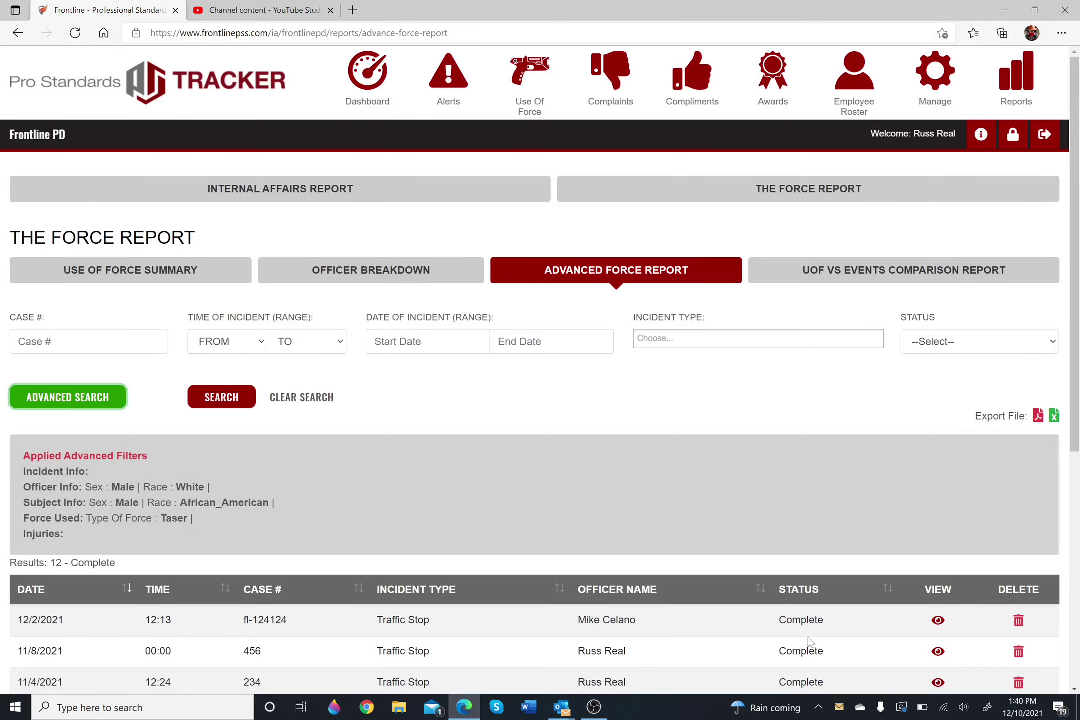
pyautogui.scroll(-5, 1077, 502)
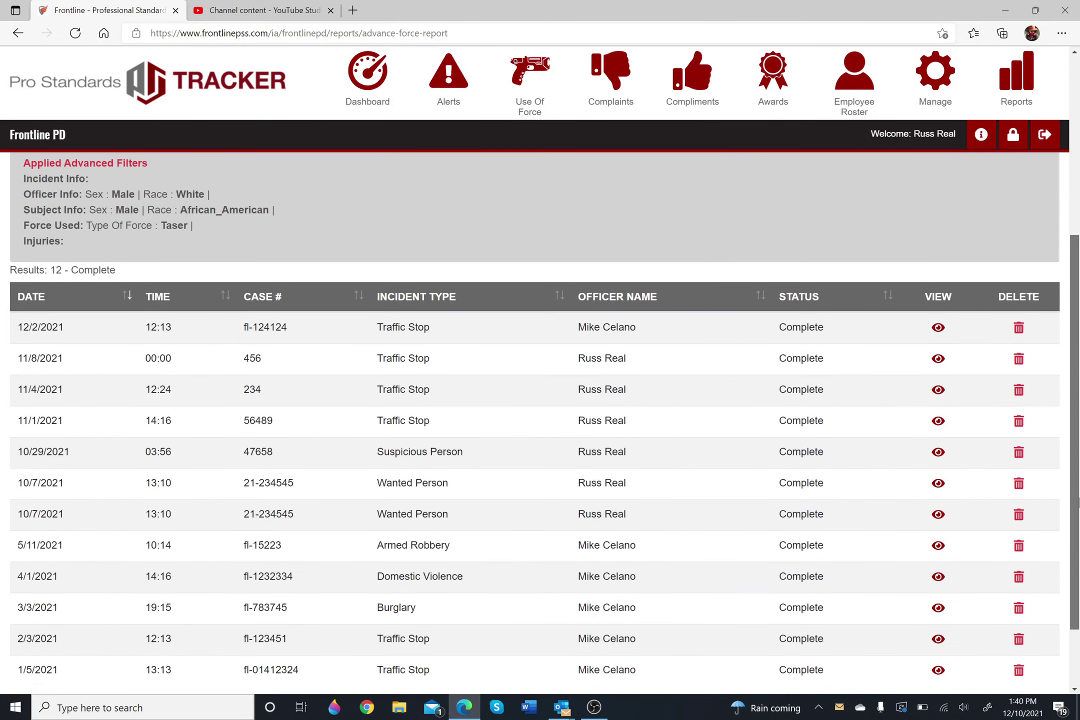
pyautogui.scroll(3, 1077, 502)
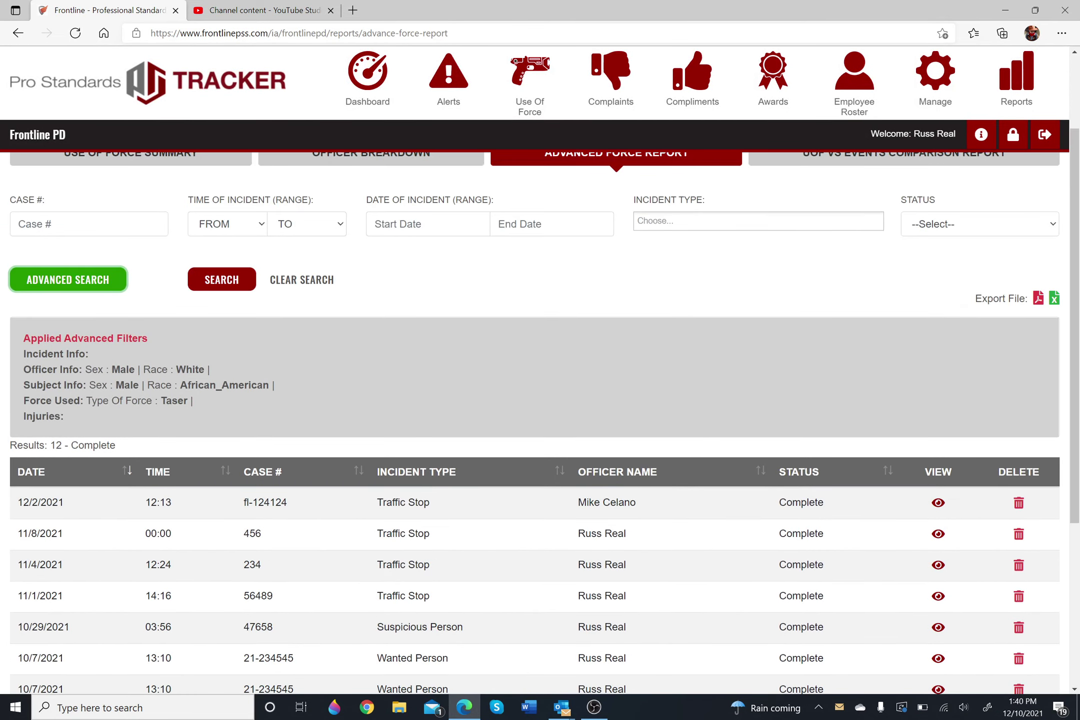
# Step: Add officer injured as Yes in the advanced filters, apply them, and review the filtered incident list
pyautogui.click(74, 283)
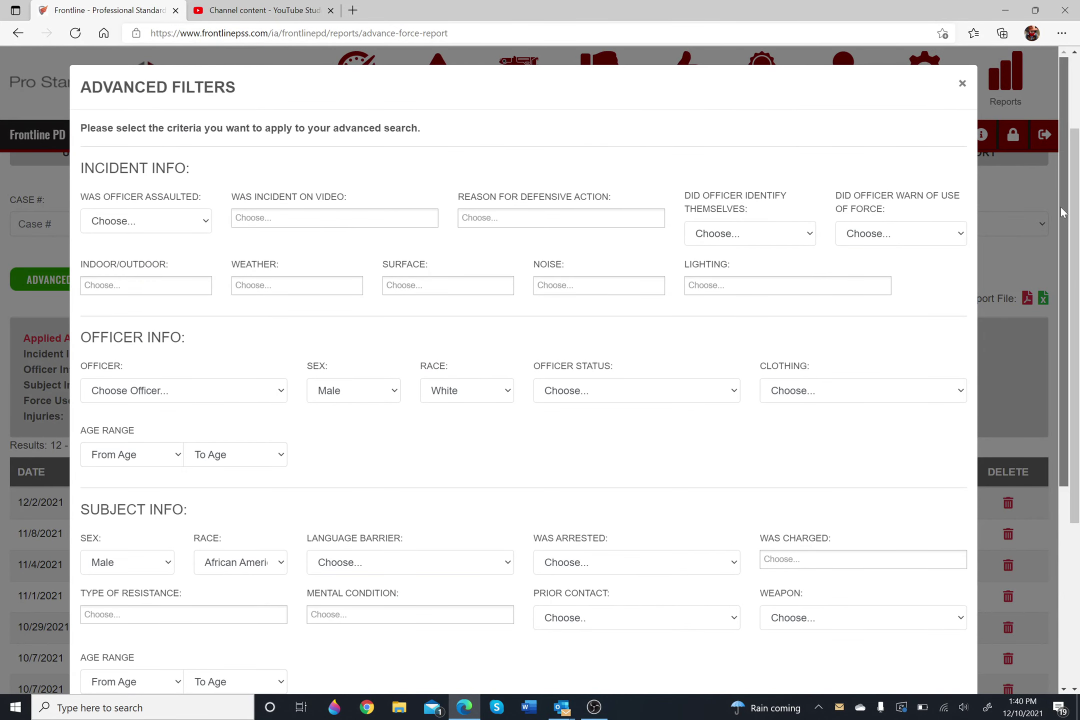
pyautogui.scroll(-3, 1077, 362)
pyautogui.scroll(-3, 1077, 364)
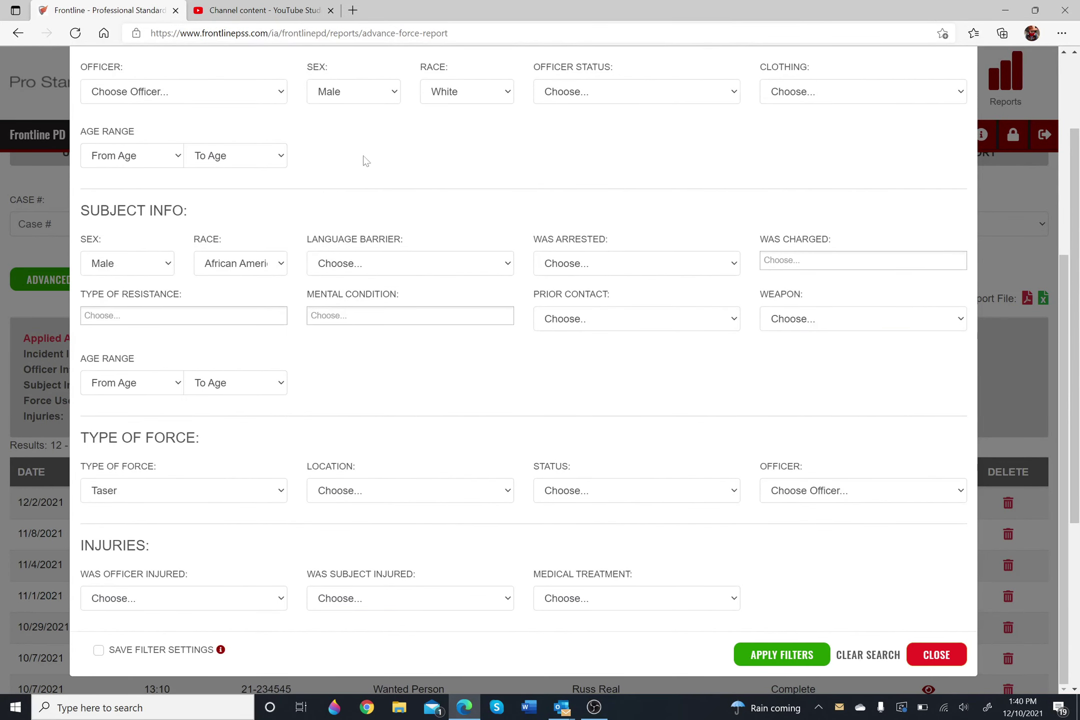
pyautogui.click(149, 606)
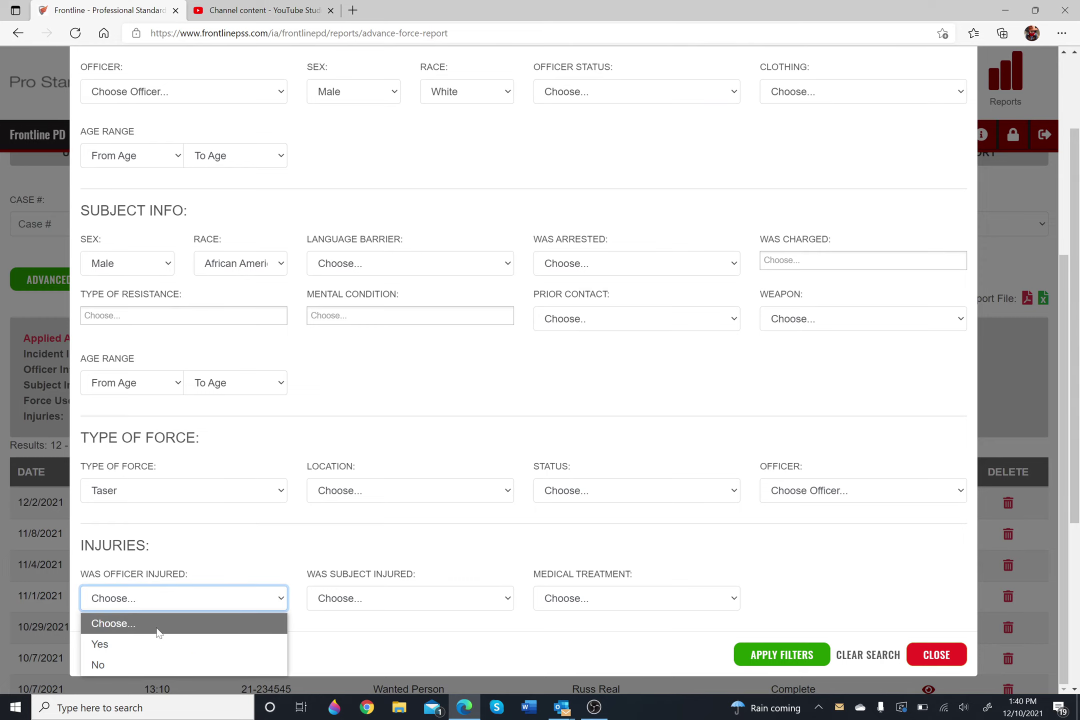
pyautogui.click(159, 643)
pyautogui.click(762, 647)
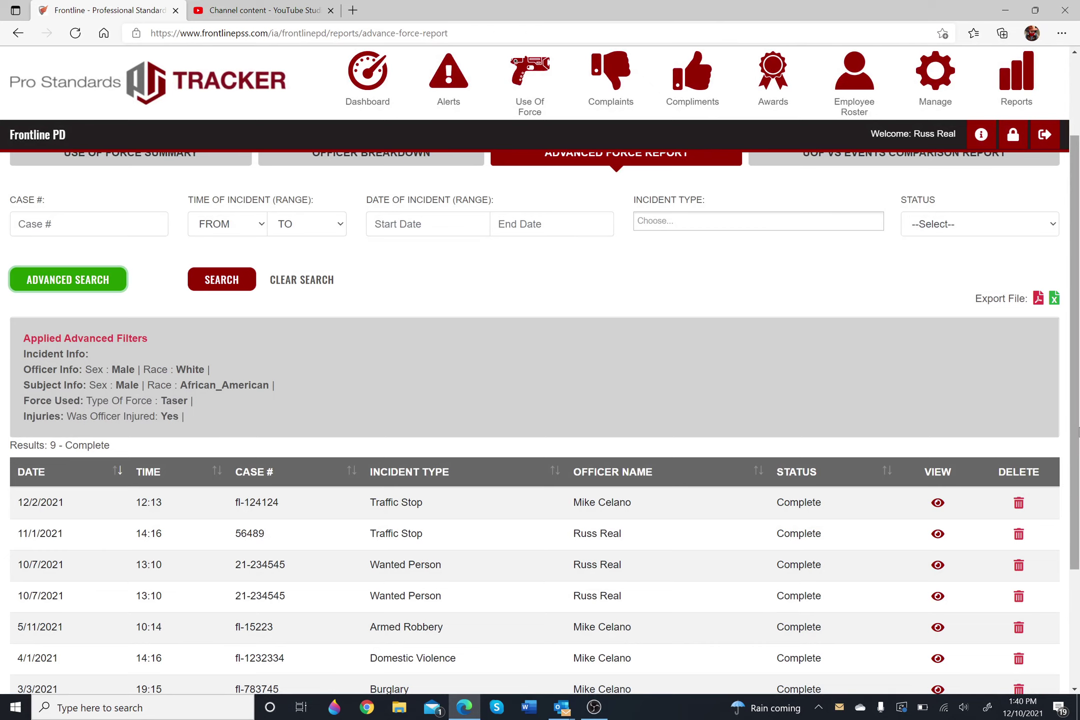
pyautogui.moveTo(1077, 433); pyautogui.dragTo(1077, 522)
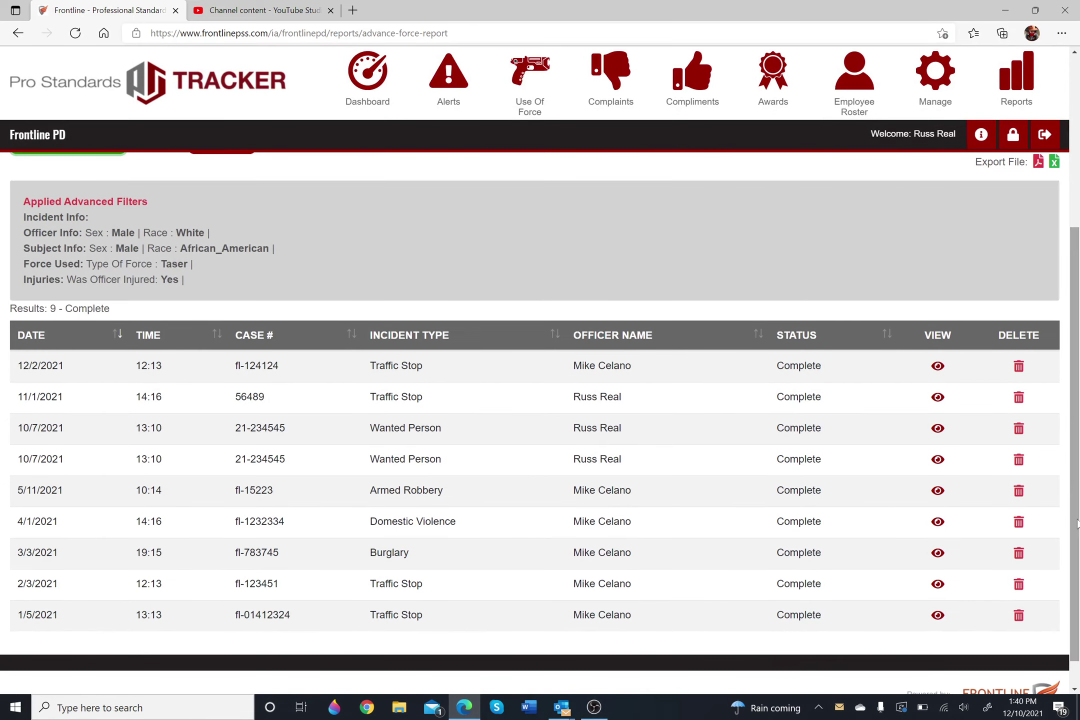
pyautogui.scroll(5, 616, 360)
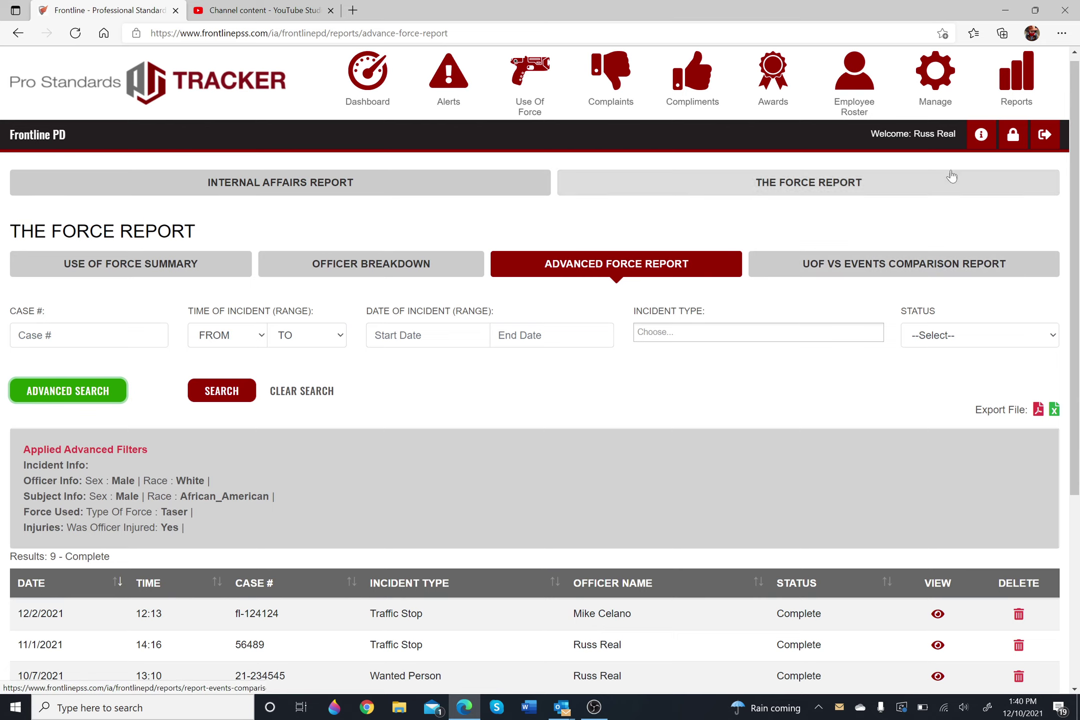
# Step: Open the use-of-force management settings for event comparison to view the 2021 monthly event and arrest totals
pyautogui.click(934, 91)
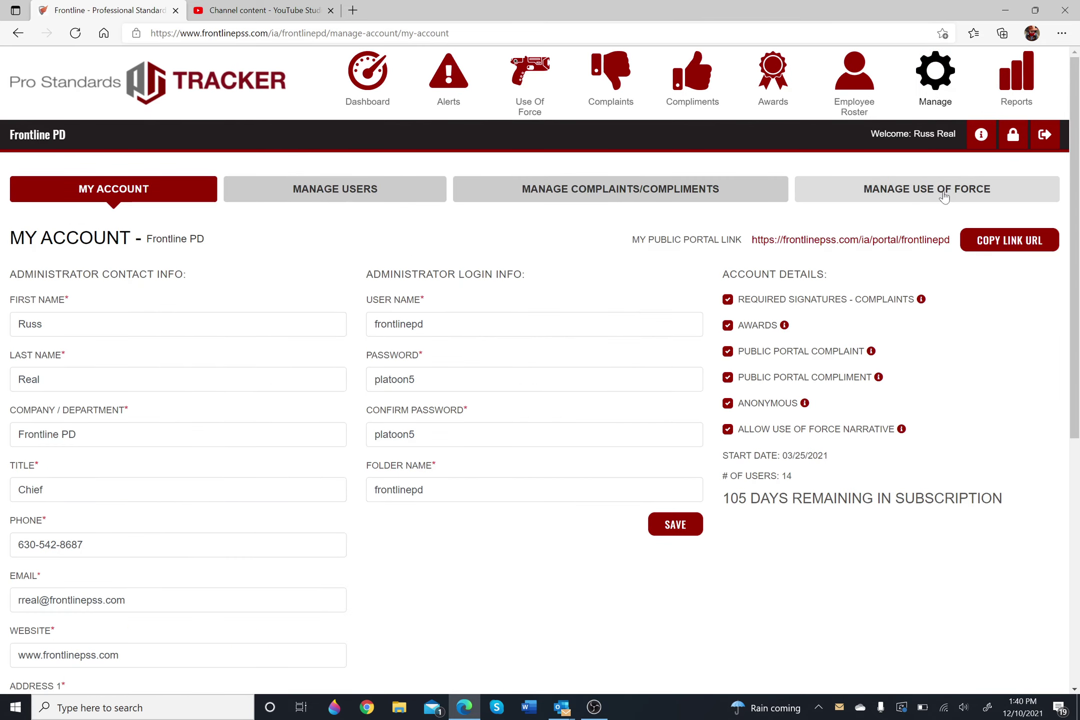
pyautogui.click(938, 193)
pyautogui.click(919, 279)
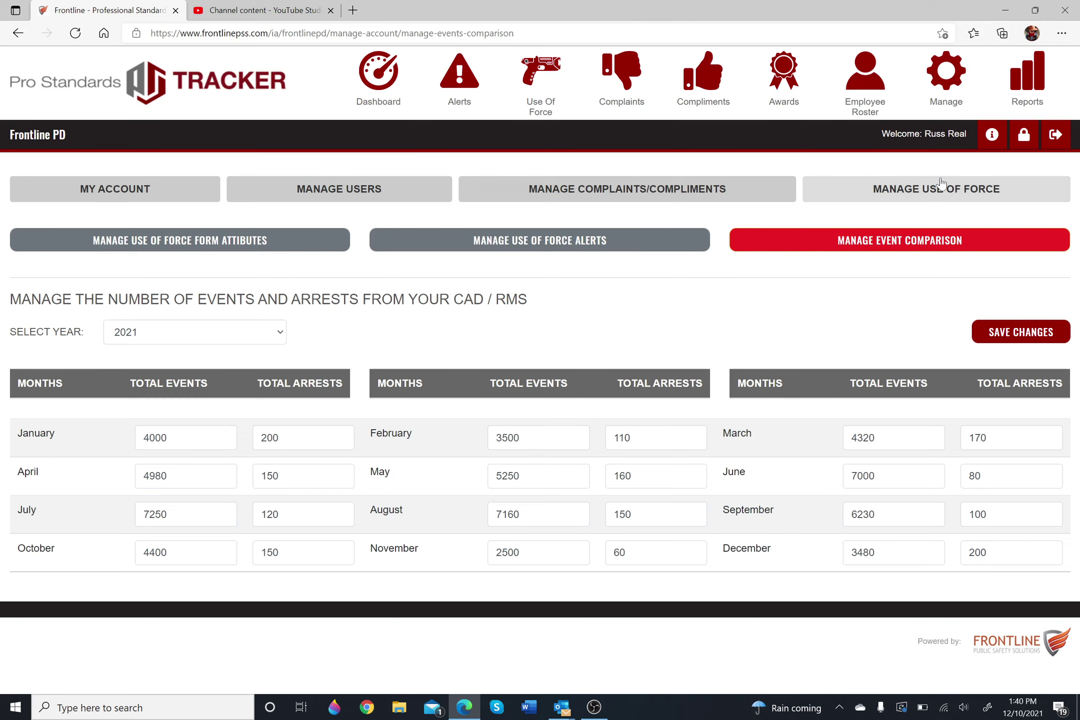
# Step: Open the UOF vs Events Comparison Report within the Force Report and examine its monthly comparison chart
pyautogui.click(1026, 75)
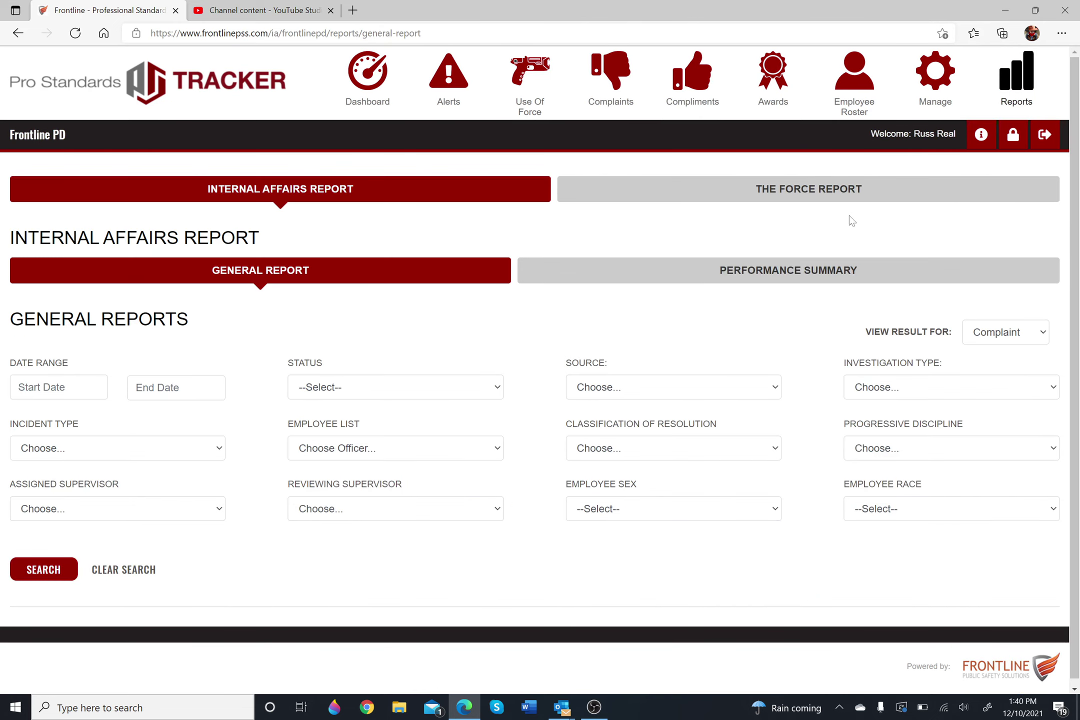
pyautogui.click(832, 192)
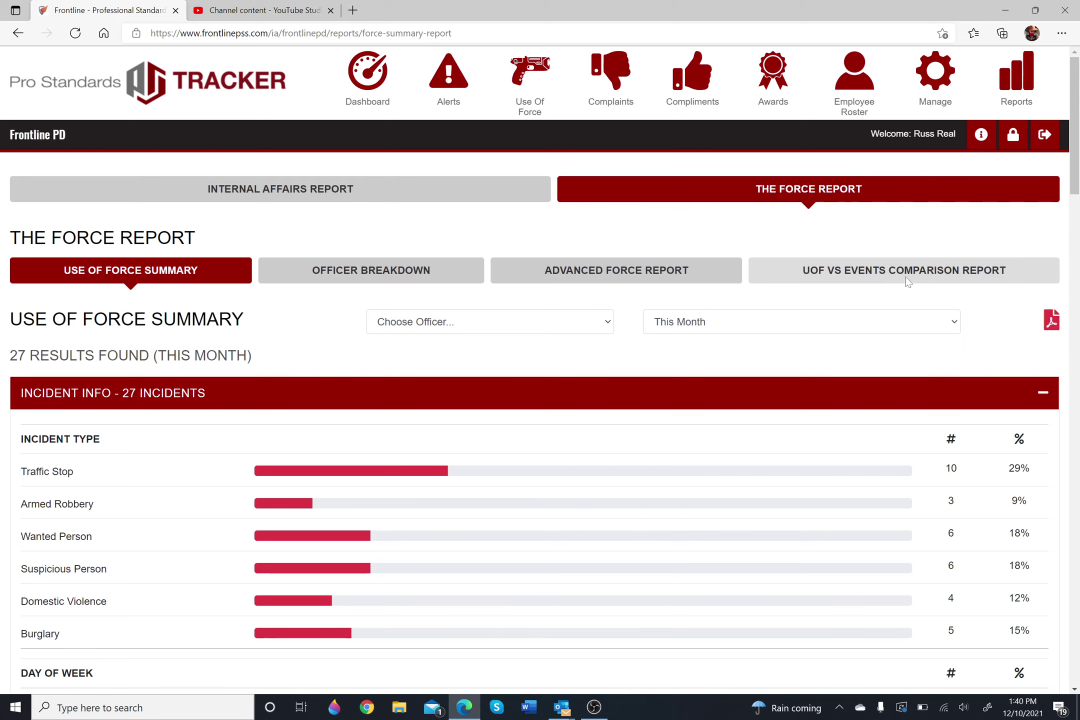
pyautogui.click(903, 284)
pyautogui.scroll(-3, 714, 413)
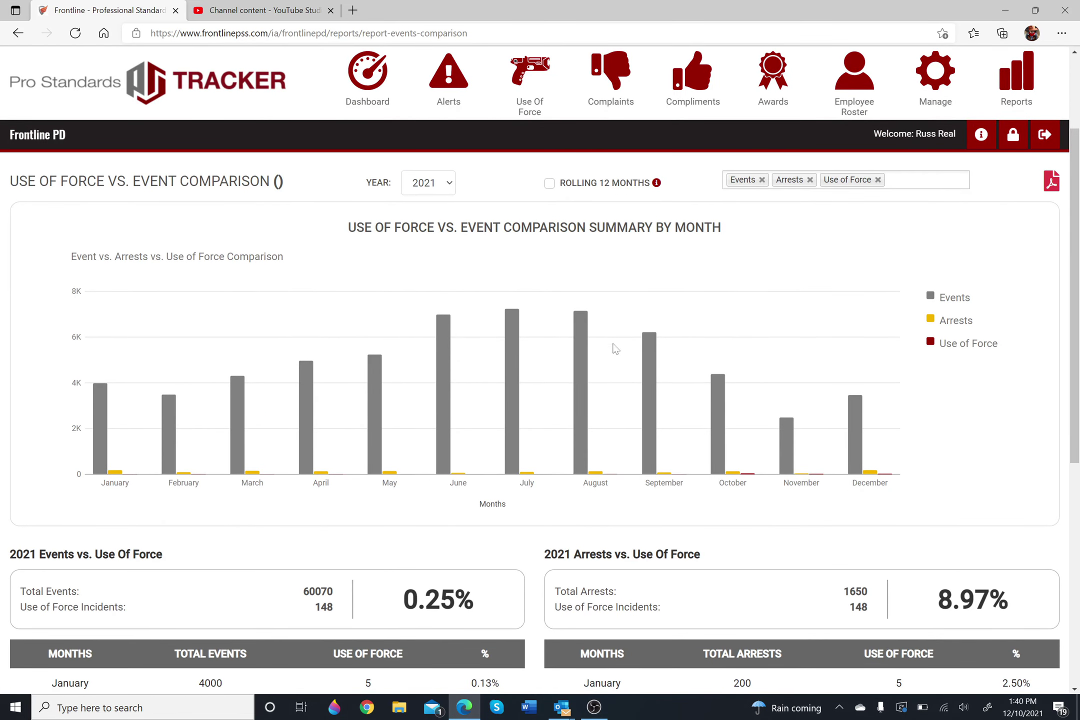
pyautogui.moveTo(716, 466)
# Step: Examine the 2021 events and arrests versus use-of-force tables, highlighting the overall arrests percentage
pyautogui.scroll(-2, 1068, 309)
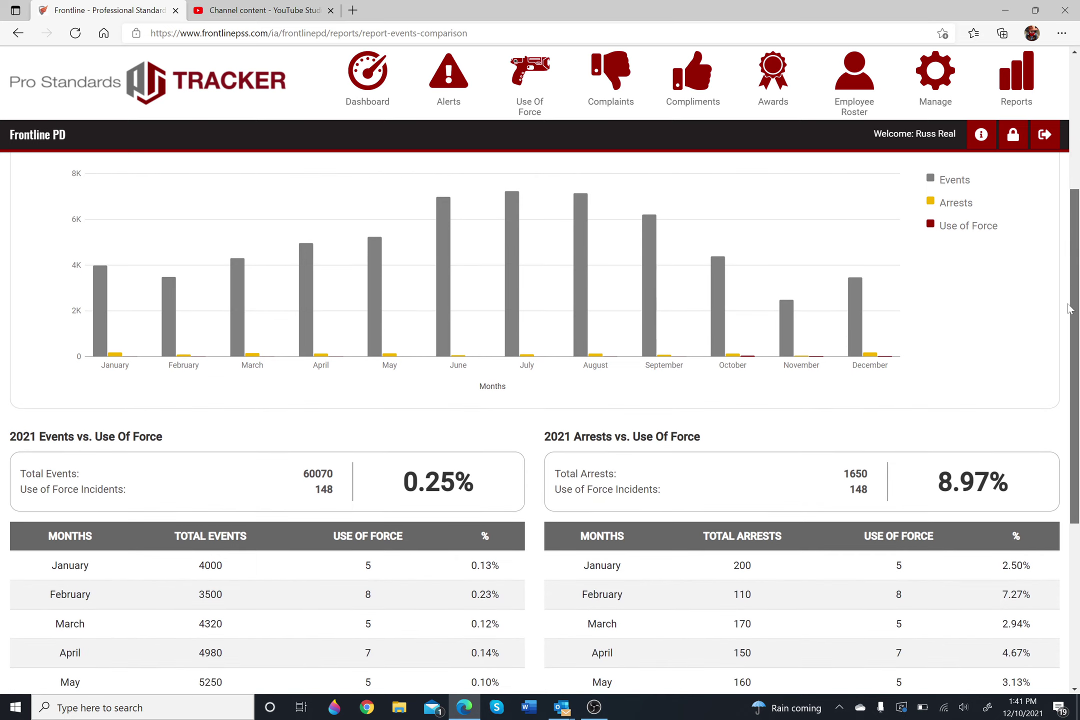
pyautogui.scroll(-3, 1069, 308)
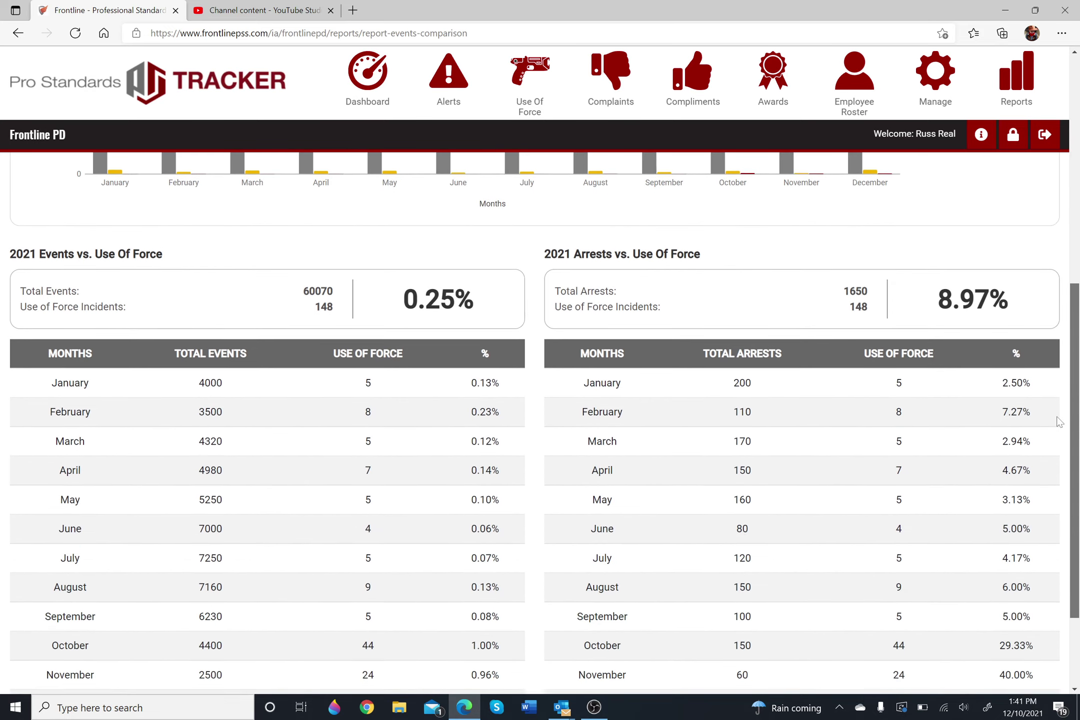
pyautogui.scroll(-1, 1058, 421)
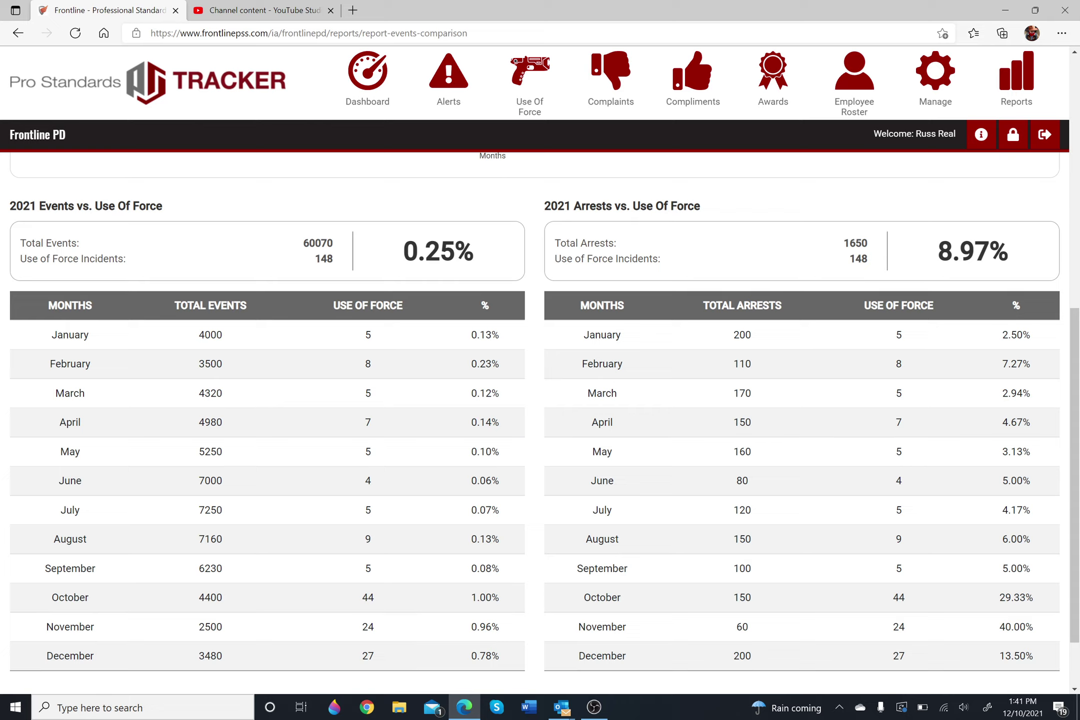
pyautogui.moveTo(937, 251); pyautogui.dragTo(1009, 260)
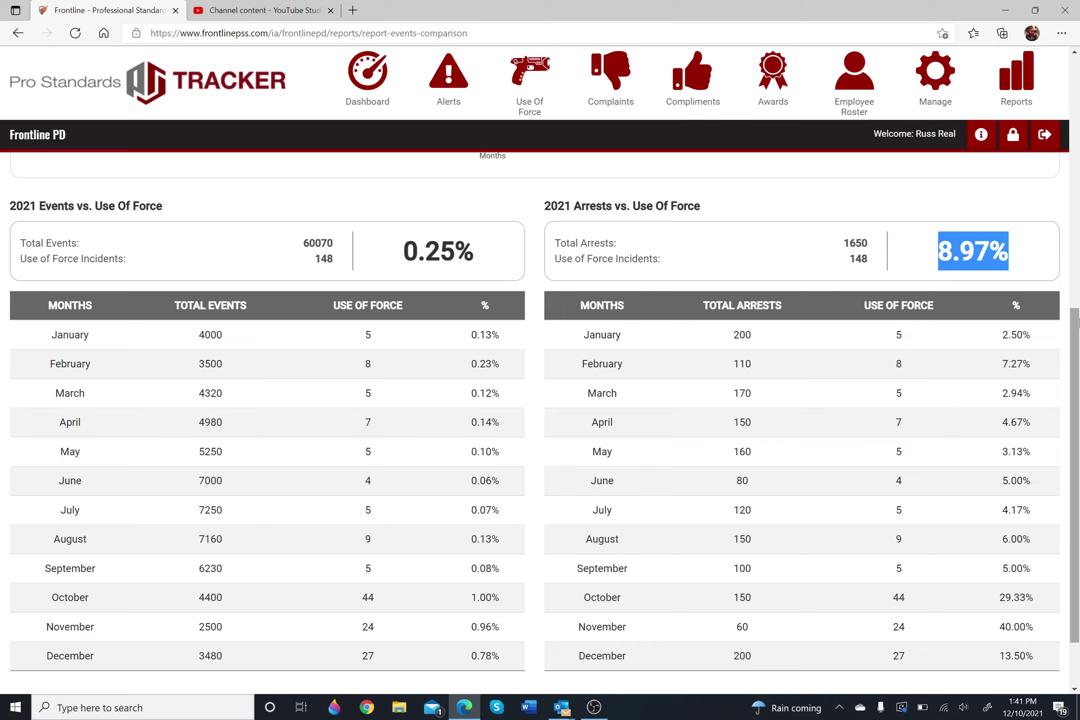
pyautogui.moveTo(1078, 322); pyautogui.dragTo(1078, 314)
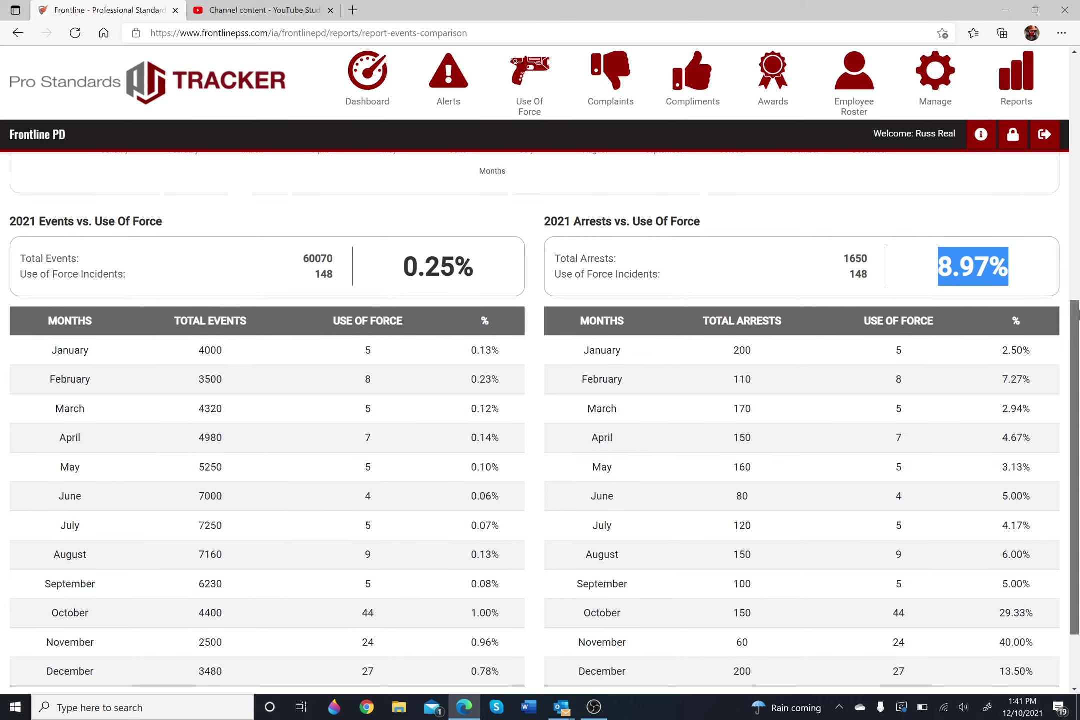
pyautogui.click(1018, 269)
# Step: Remove Events from the comparison chart so it plots only Arrests and Use of Force, and check the available years
pyautogui.moveTo(1074, 325); pyautogui.dragTo(1076, 70)
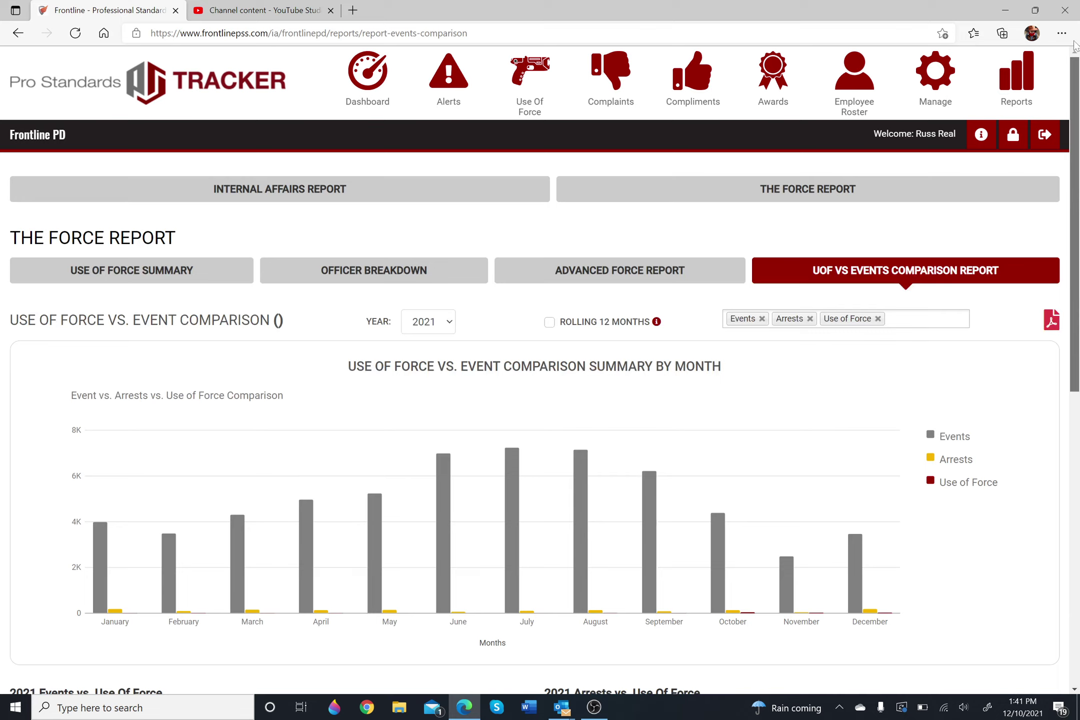
pyautogui.click(762, 319)
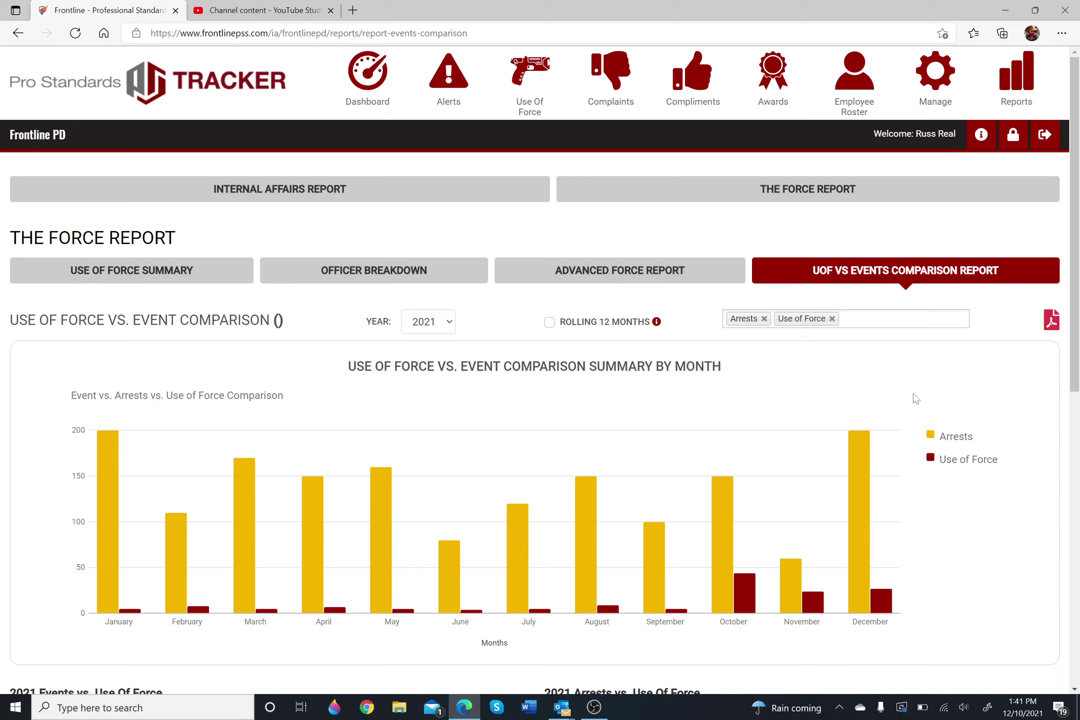
pyautogui.click(449, 330)
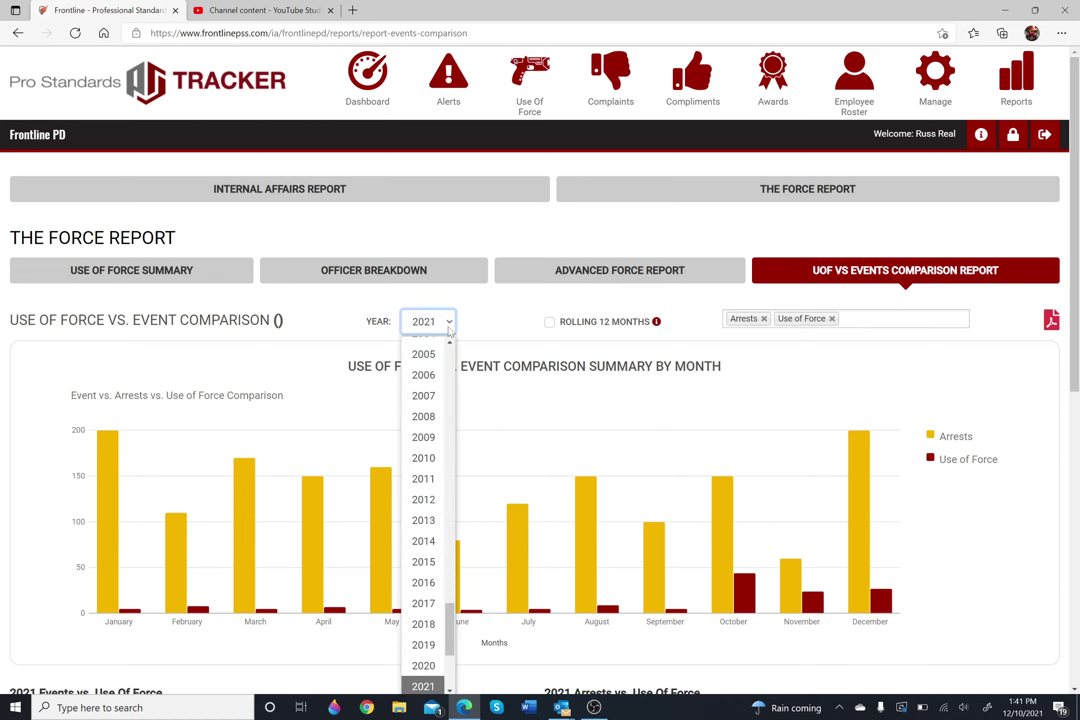
pyautogui.click(809, 395)
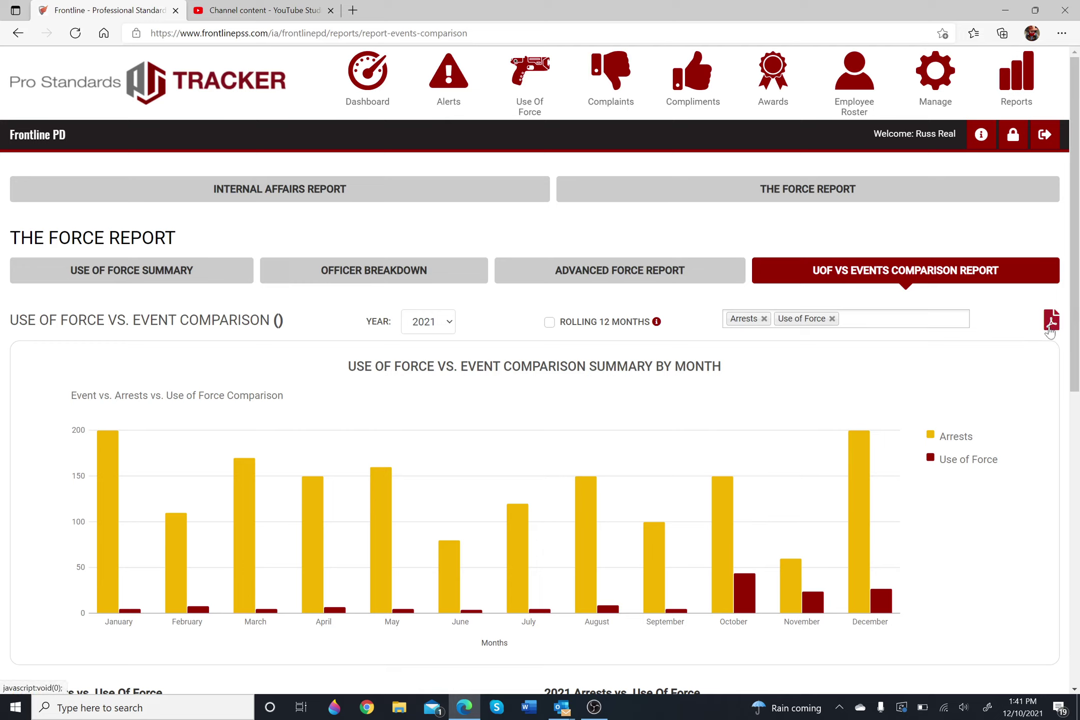